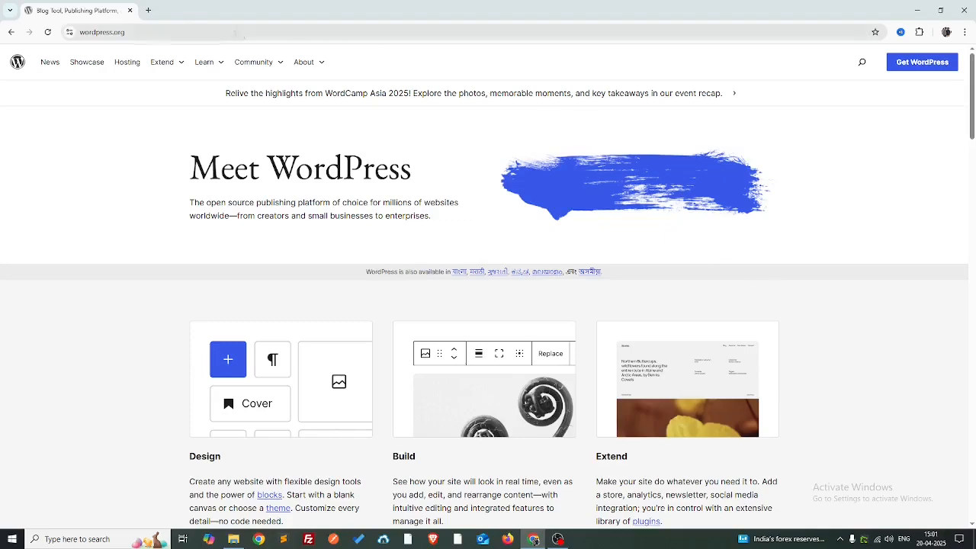
- Search 'apachefriends' and start the XAMPP for Windows download from the Apache Friends site
left_click(148, 10)
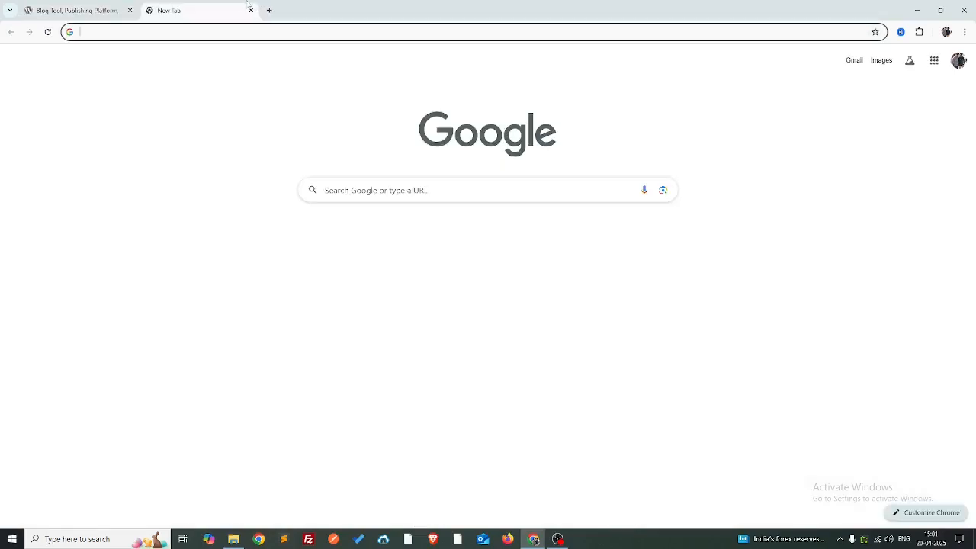
type("apac")
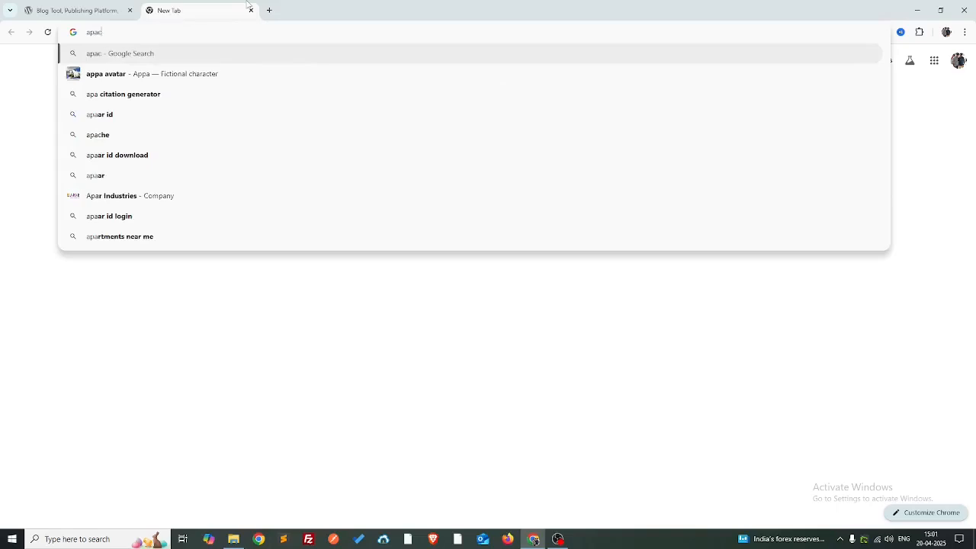
type("hefri")
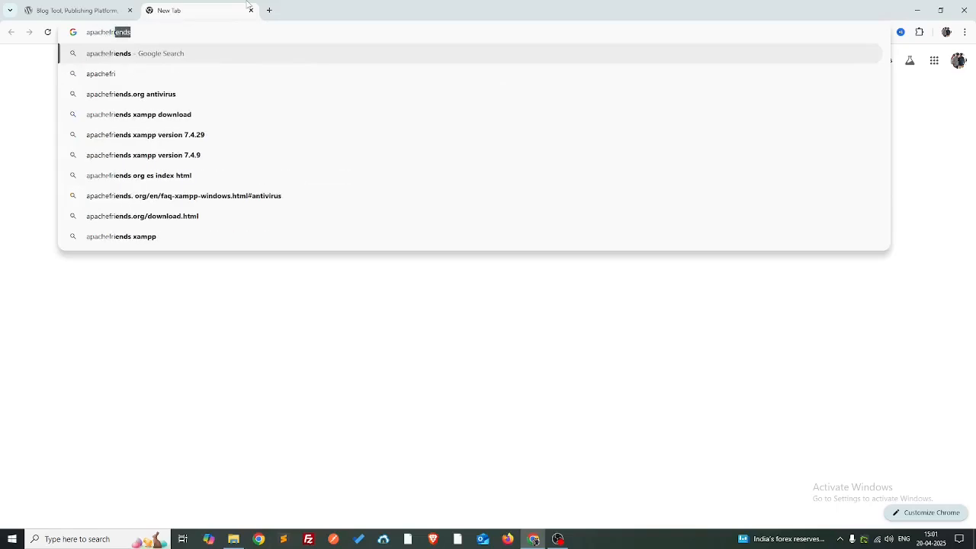
type("ends")
key("Return")
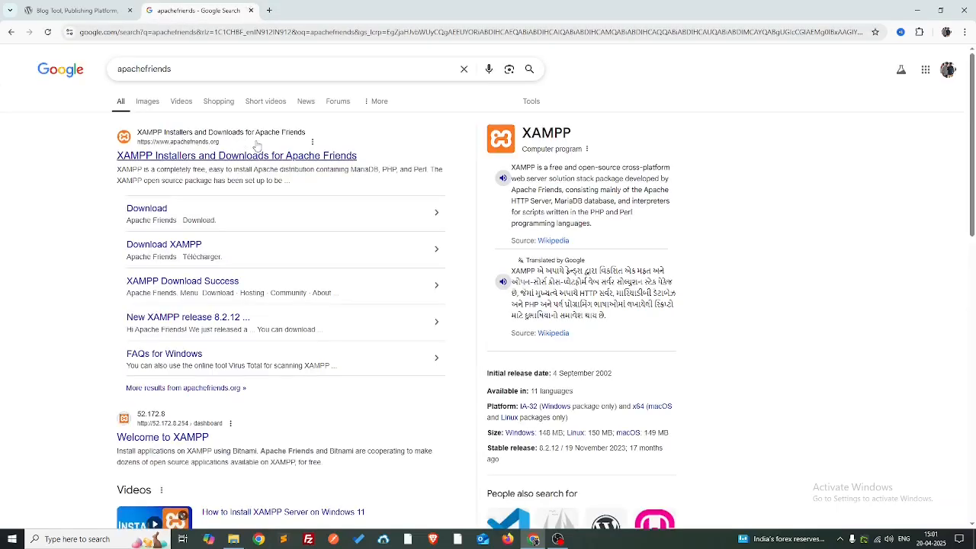
left_click(254, 157)
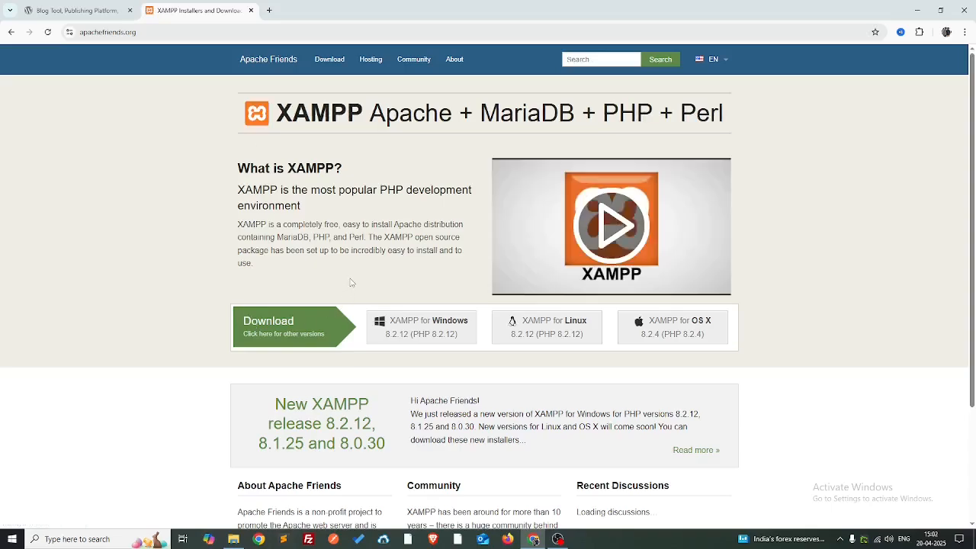
scroll(446, 282, "down", 1)
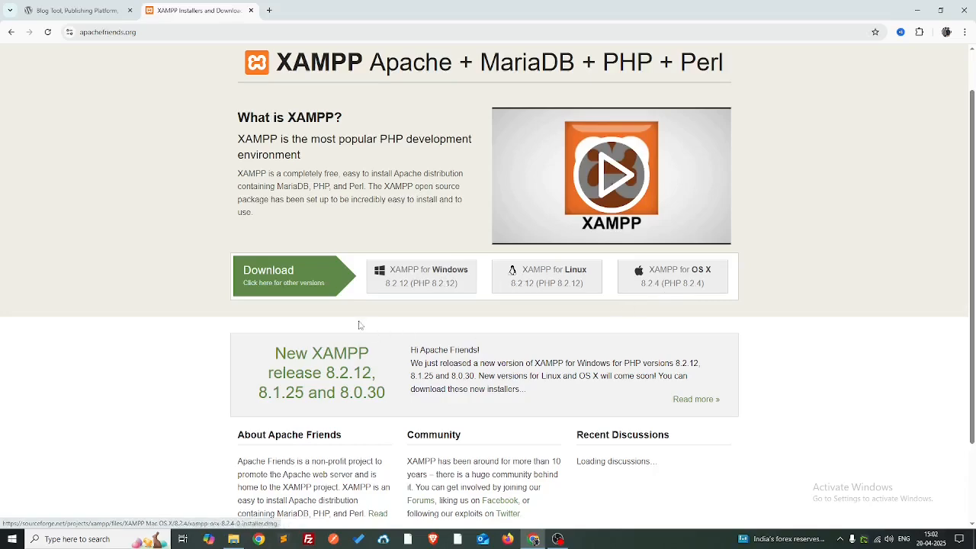
left_click(400, 290)
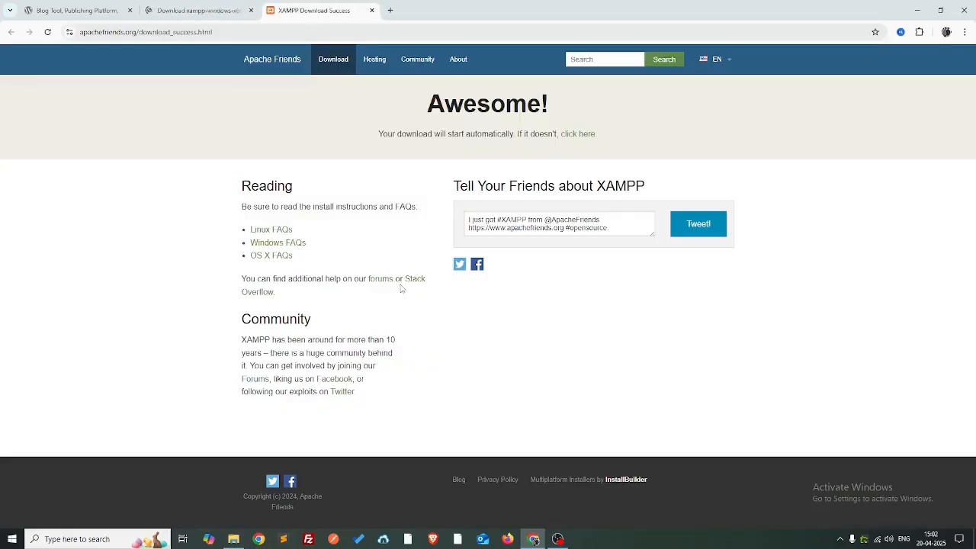
- Cancel the XAMPP installer download from Chrome's recent downloads list
left_click(198, 8)
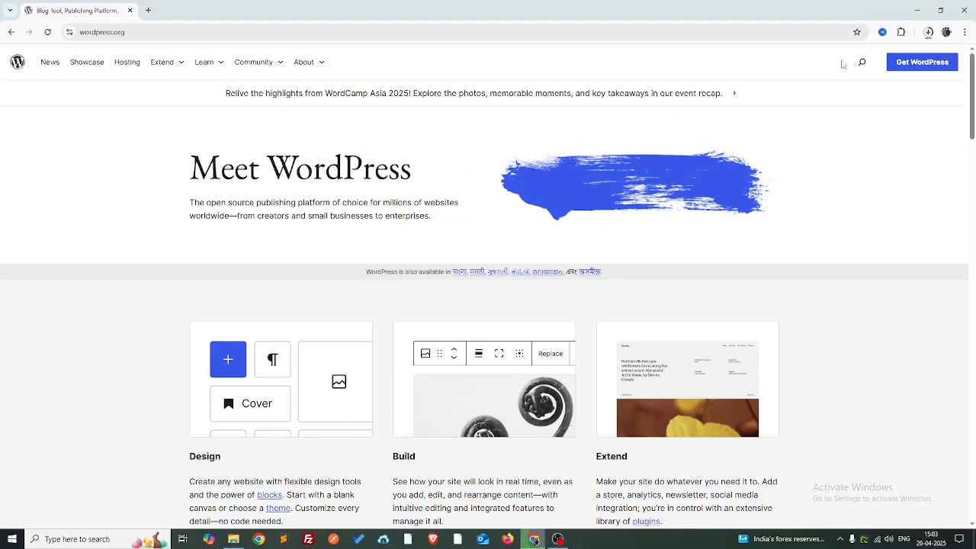
left_click(928, 31)
left_click(919, 77)
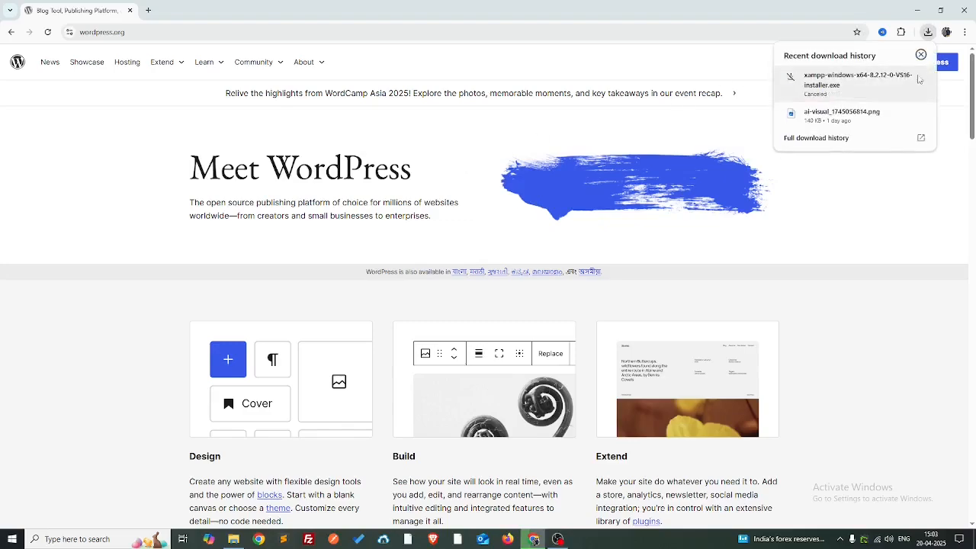
left_click(884, 190)
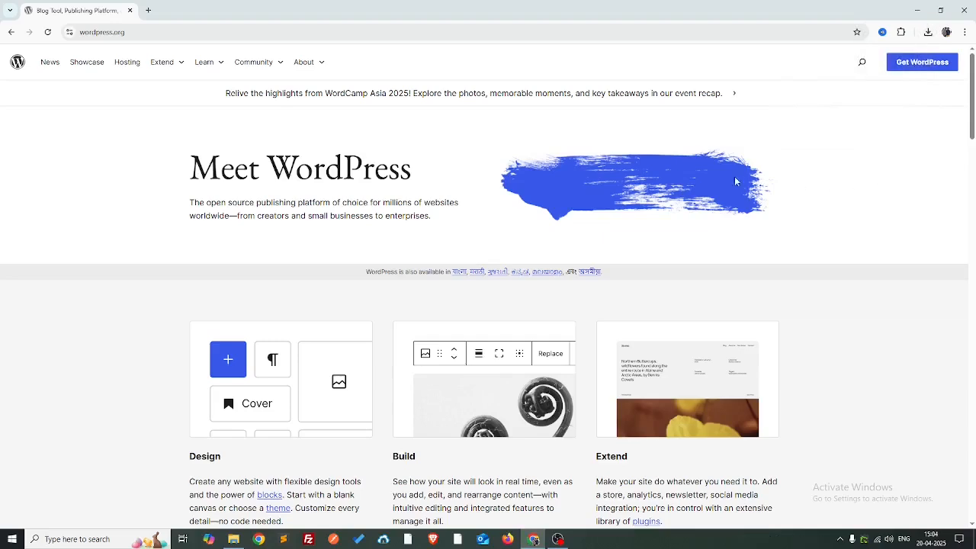
- Browse to D:\xampp\htdocs in File Explorer and add a new folder named wordpress2025
key("super+e")
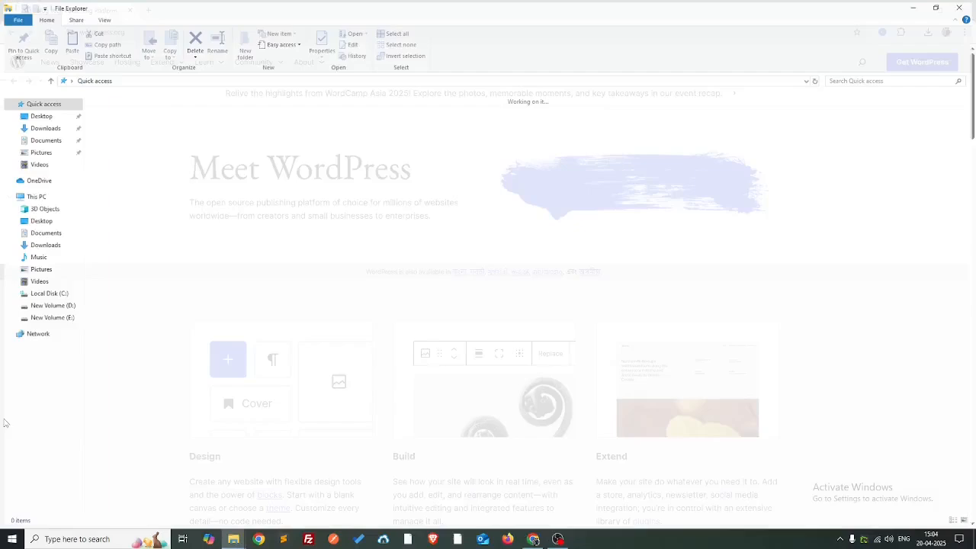
left_click(58, 307)
double_click(161, 148)
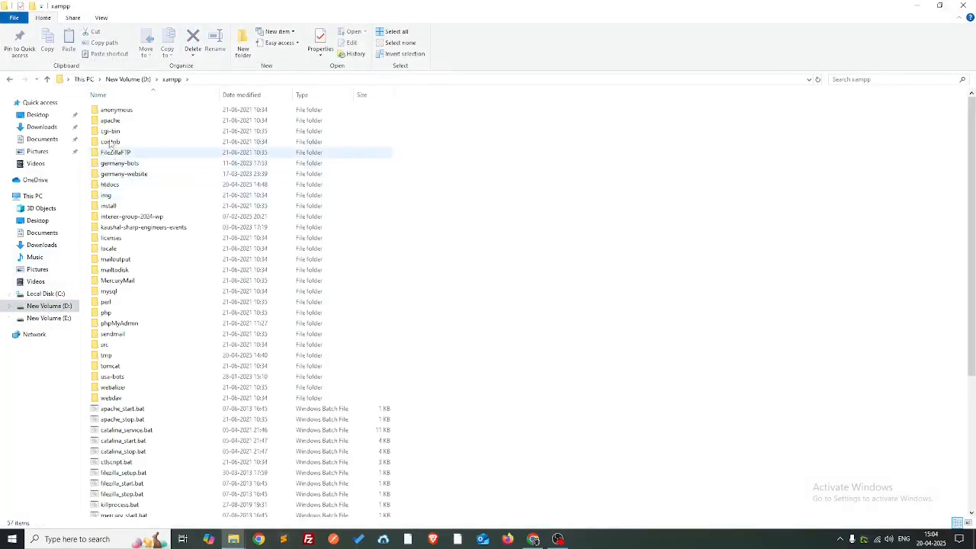
double_click(117, 187)
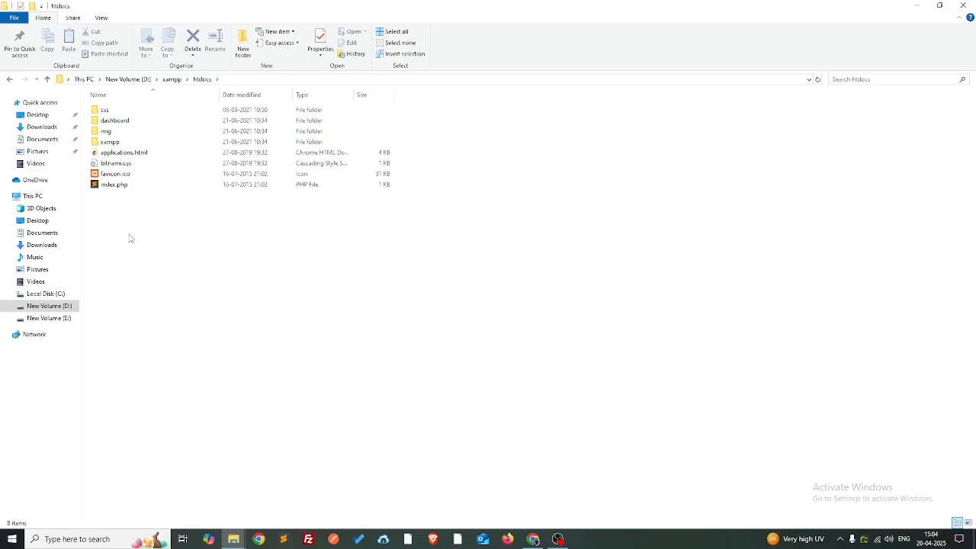
key("ctrl+shift+n")
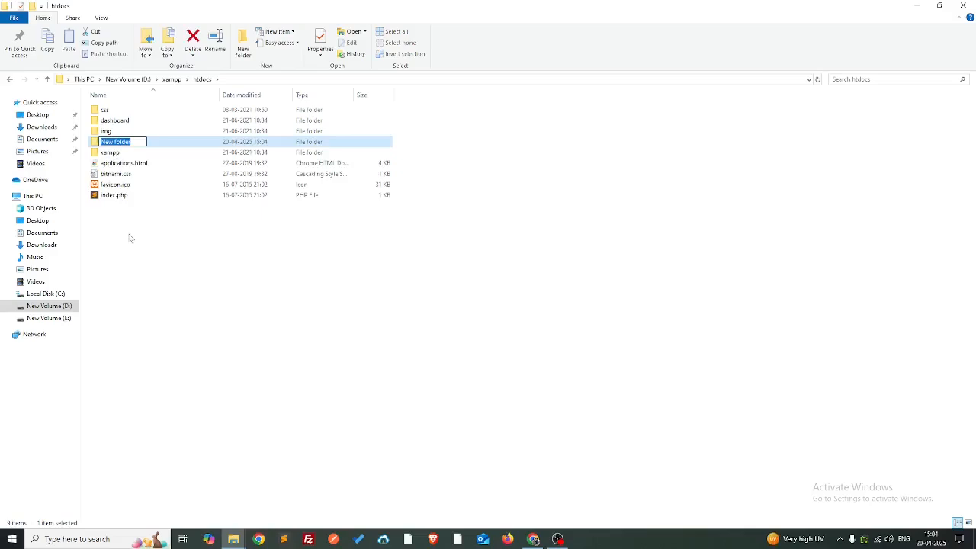
type("wordpress2025")
key("Return")
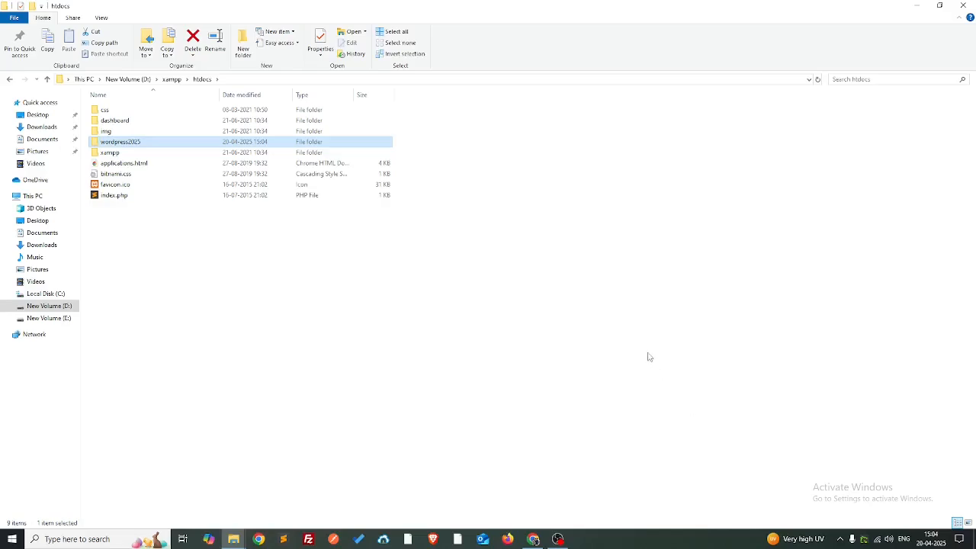
key("super")
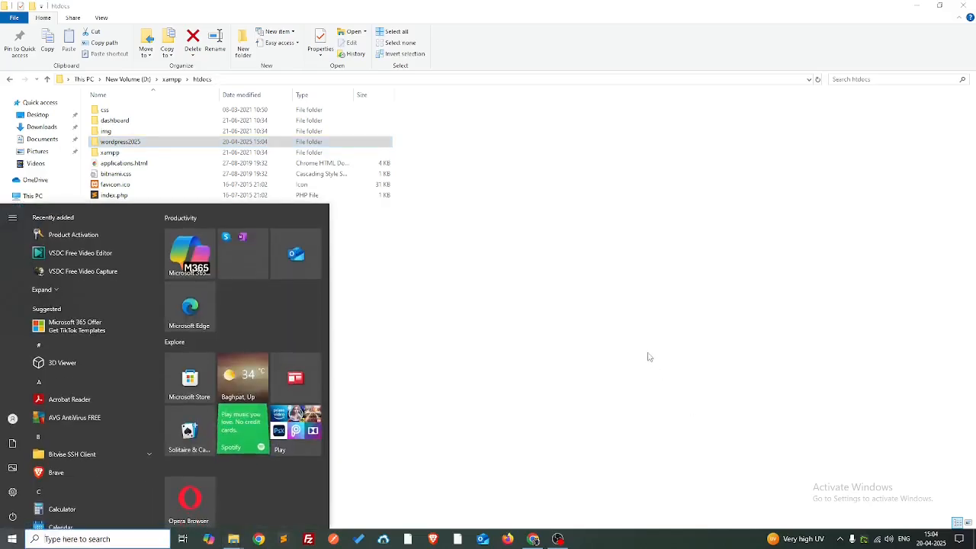
- Launch XAMPP Control Panel from Start search and start the Apache and MySQL modules
type("x")
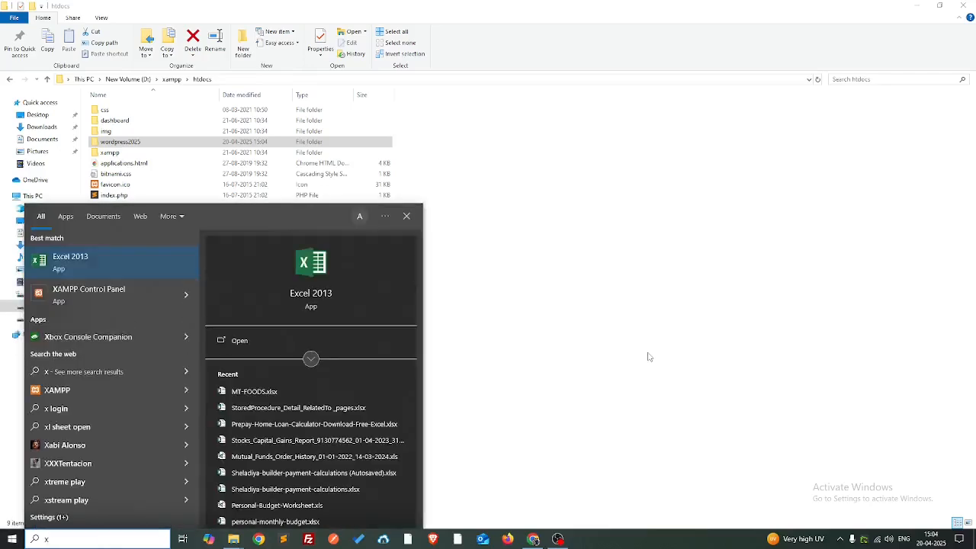
type("aml")
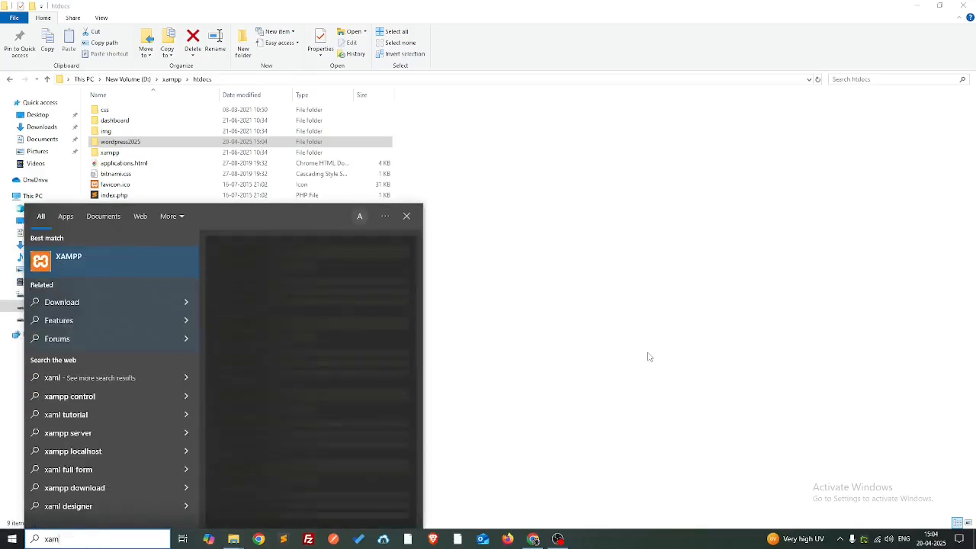
key("BackSpace")
type("p")
key("Return")
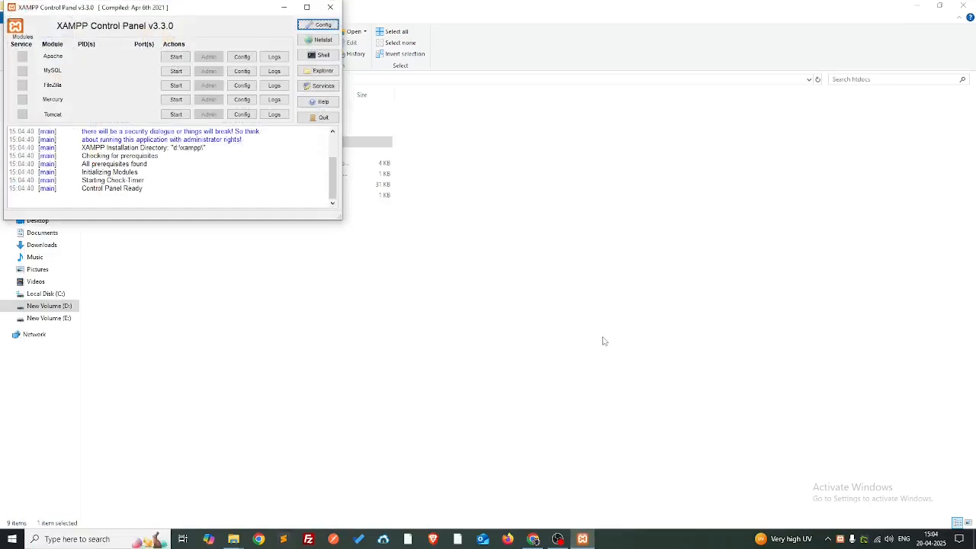
left_click_drag(226, 11, 518, 159)
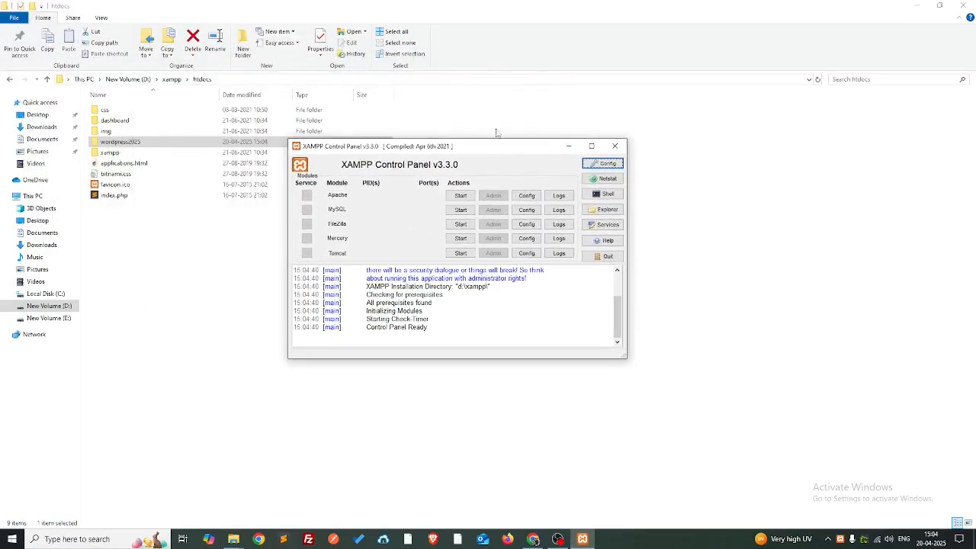
left_click(461, 195)
left_click(461, 210)
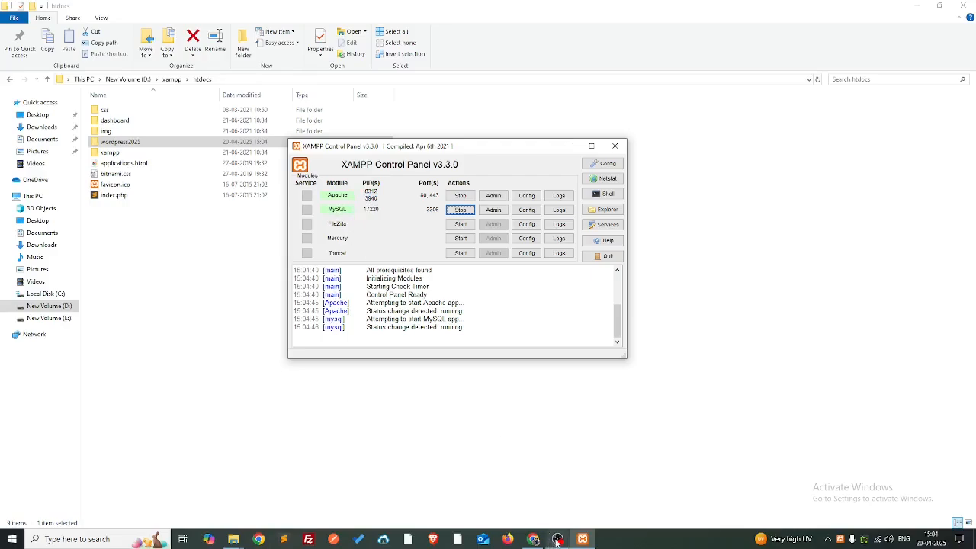
left_click(532, 539)
- Load localhost, then open localhost/phpmyadmin in a separate tab
left_click(155, 10)
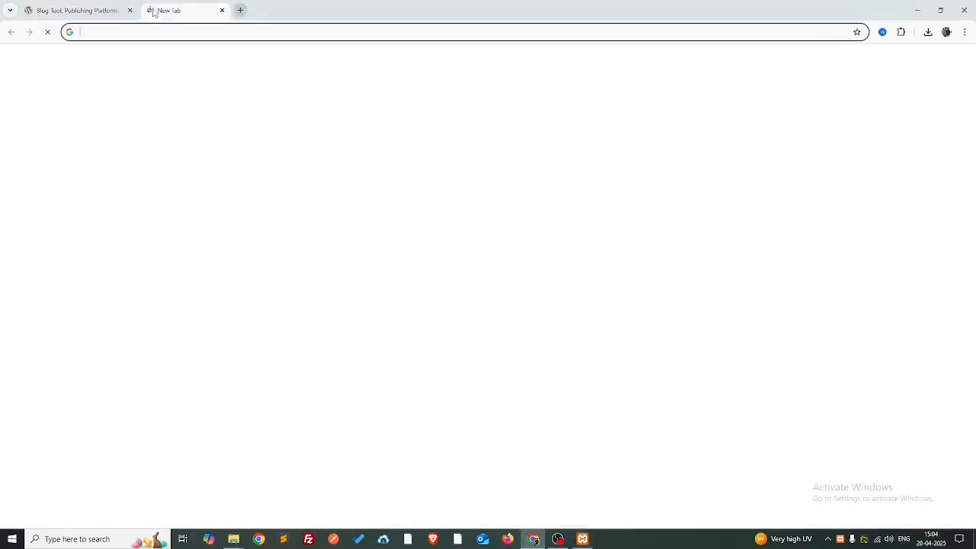
type("localhost")
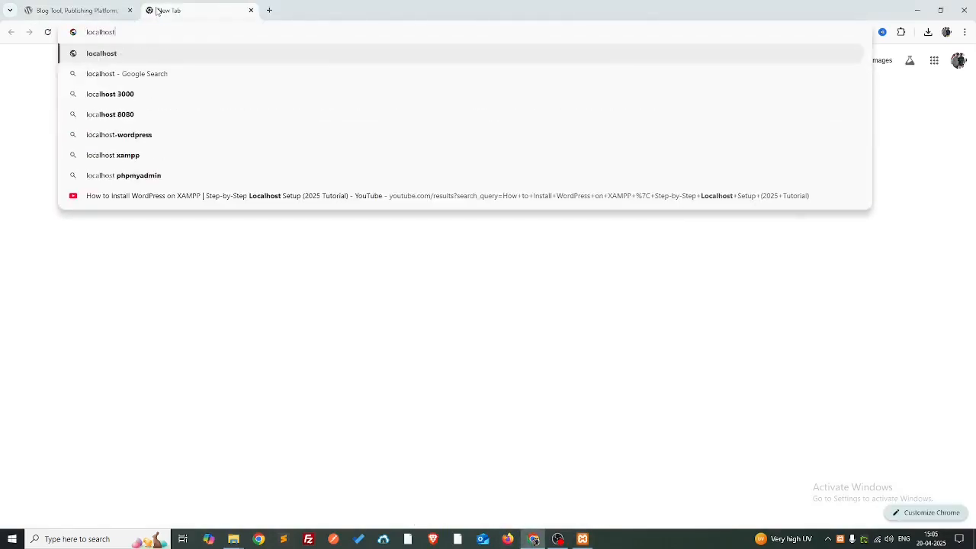
key("Return")
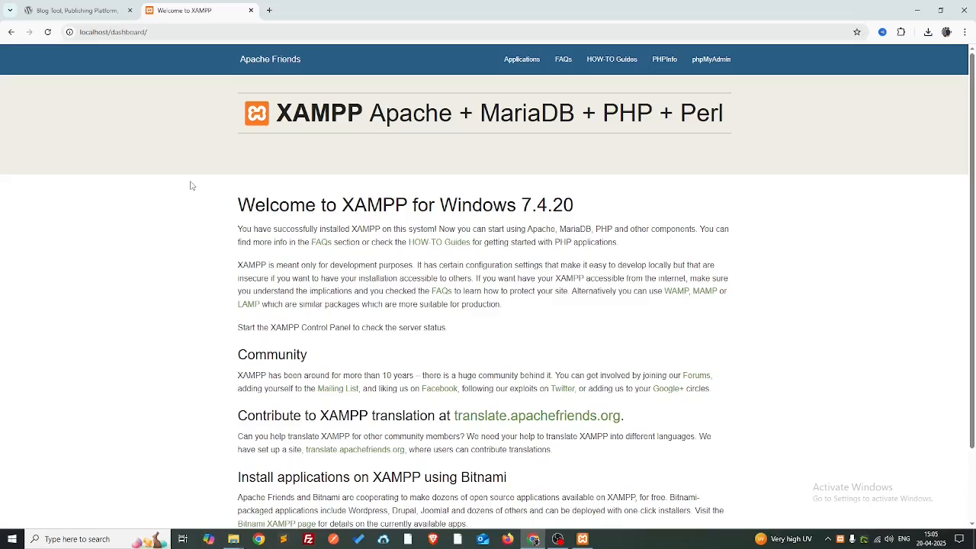
key("ctrl+t")
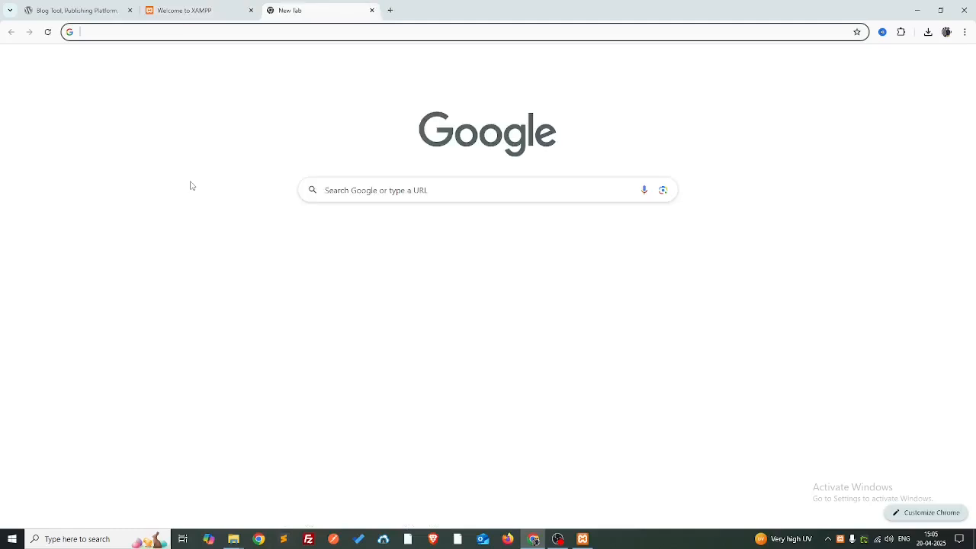
type("localhost/")
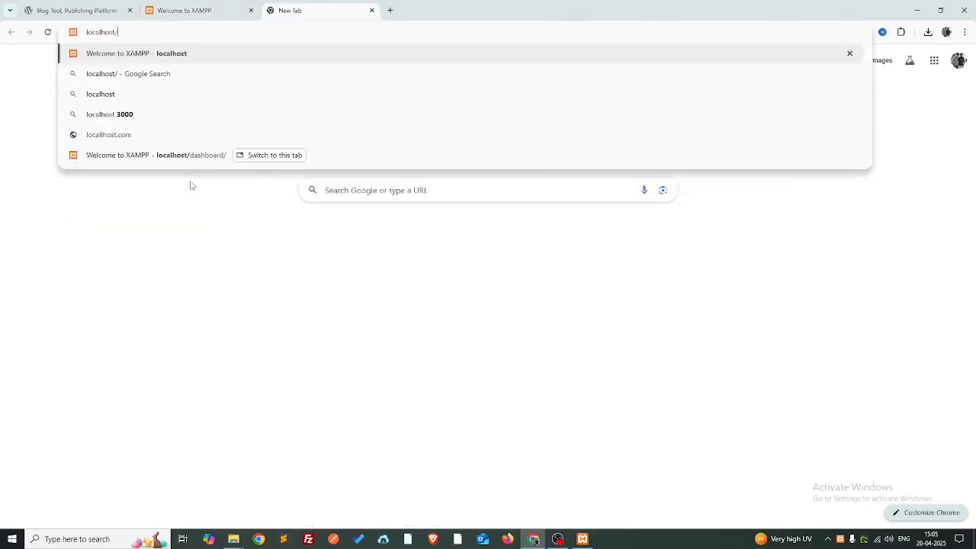
type("phpmyadmin")
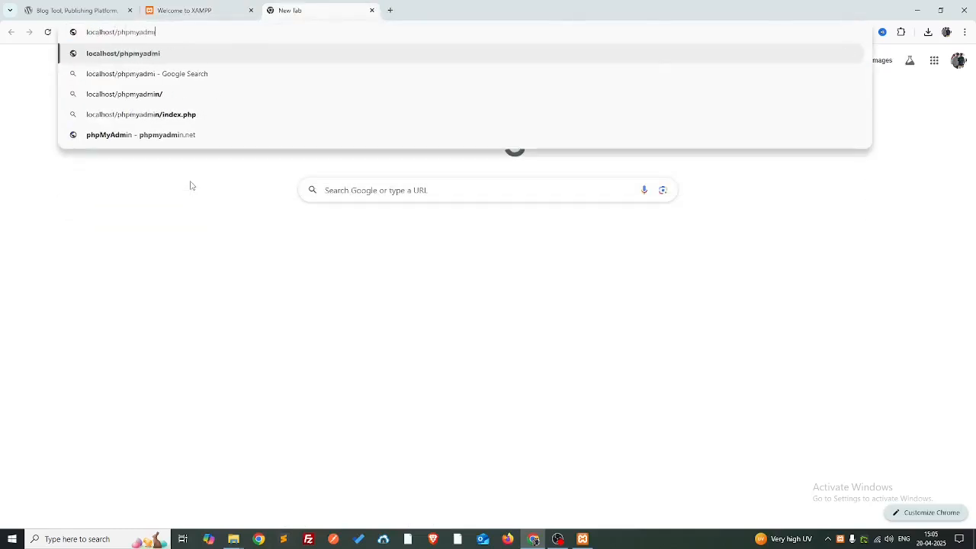
key("Return")
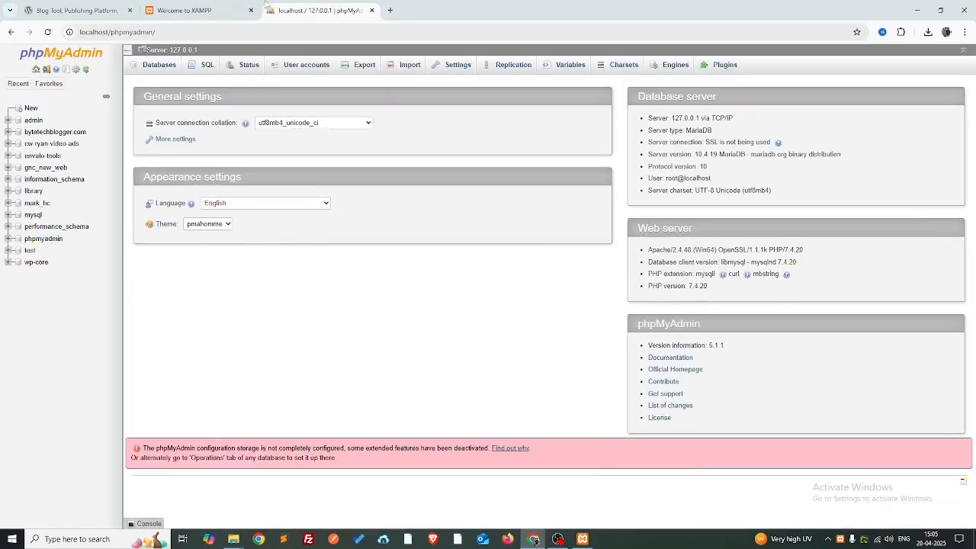
left_click(257, 7)
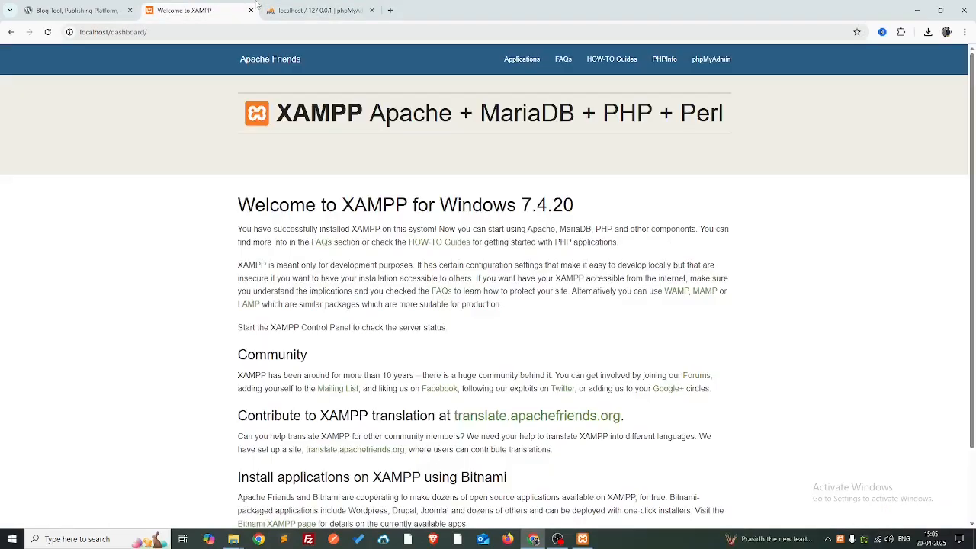
mouse_move(285, 5)
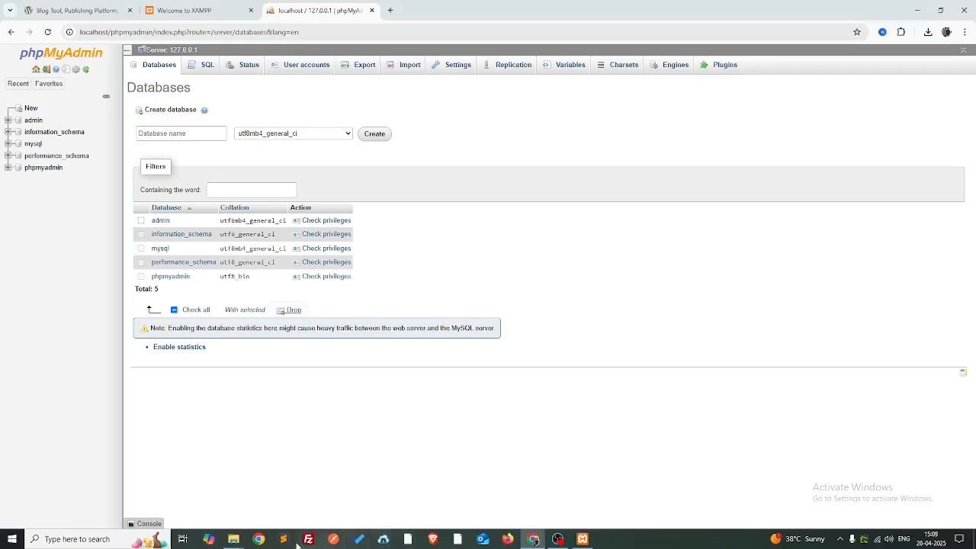
- Copy the folder name and create a phpMyAdmin database named wordpress2025
mouse_move(233, 539)
left_click(280, 509)
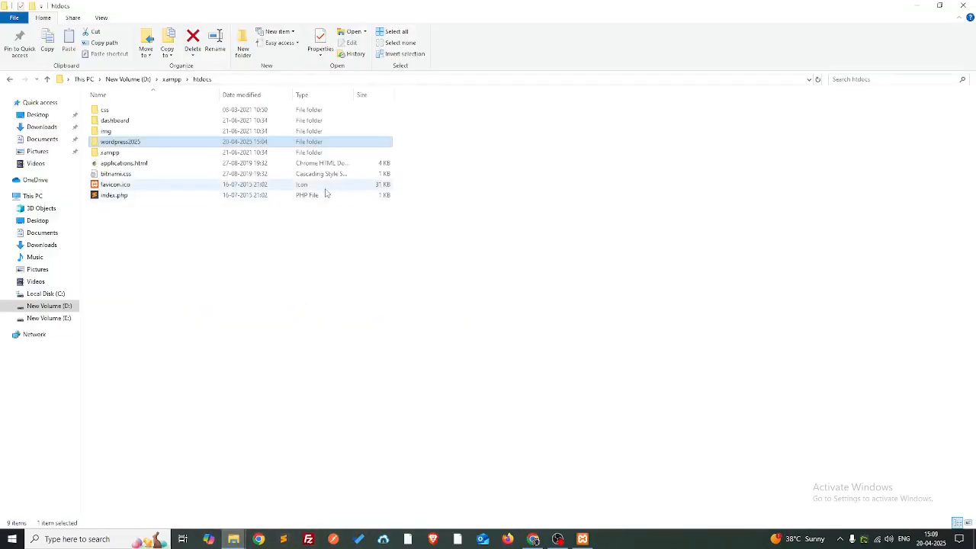
key("F2")
key("ctrl+c")
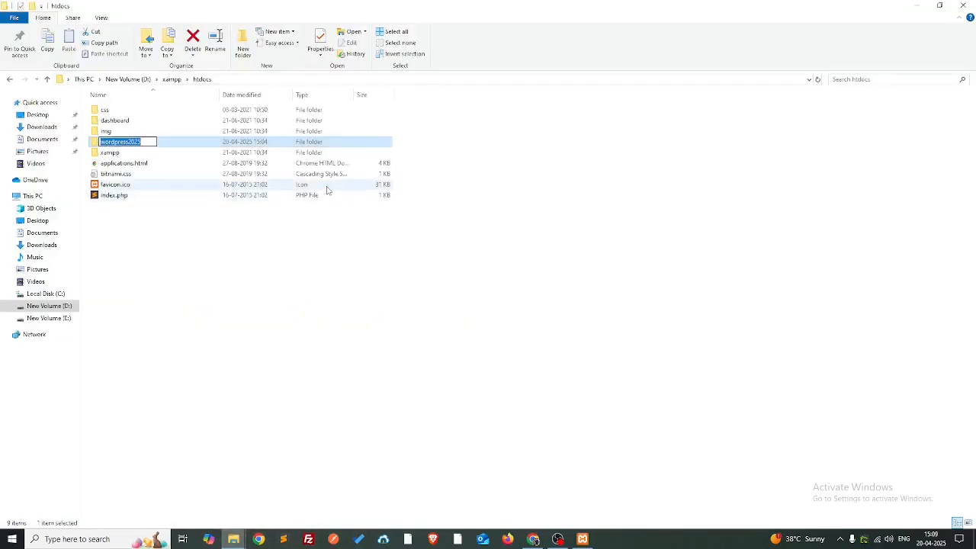
key("alt+Tab")
key("alt+Tab")
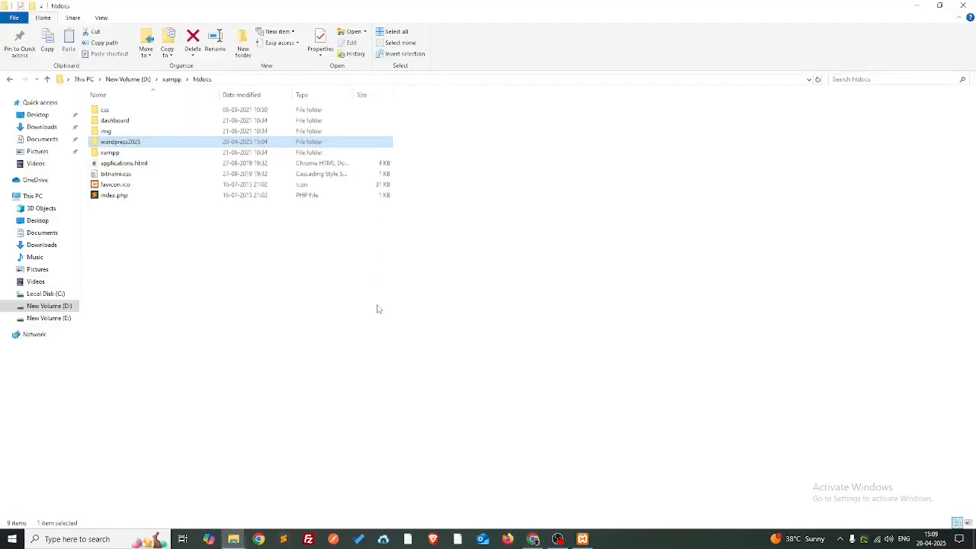
key("alt+Tab")
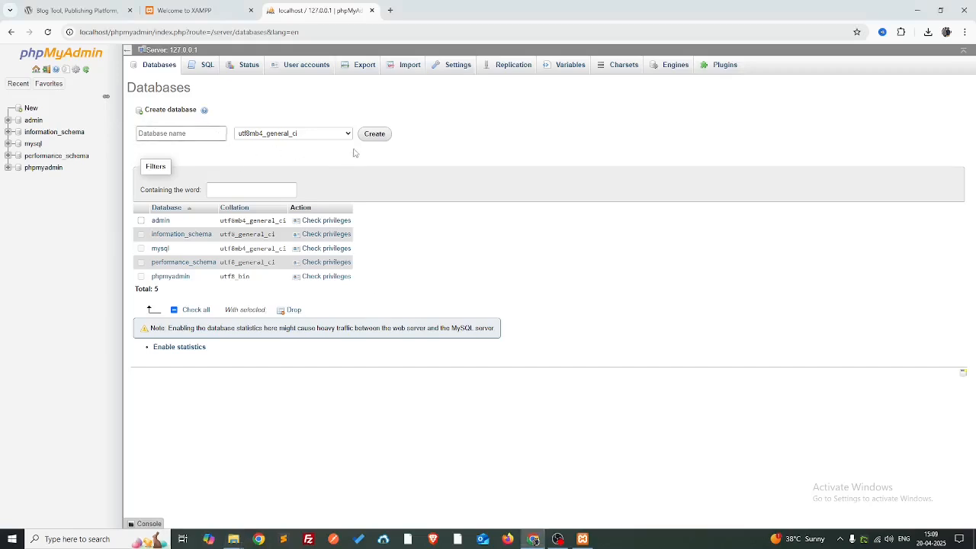
key("ctrl+v")
left_click(375, 135)
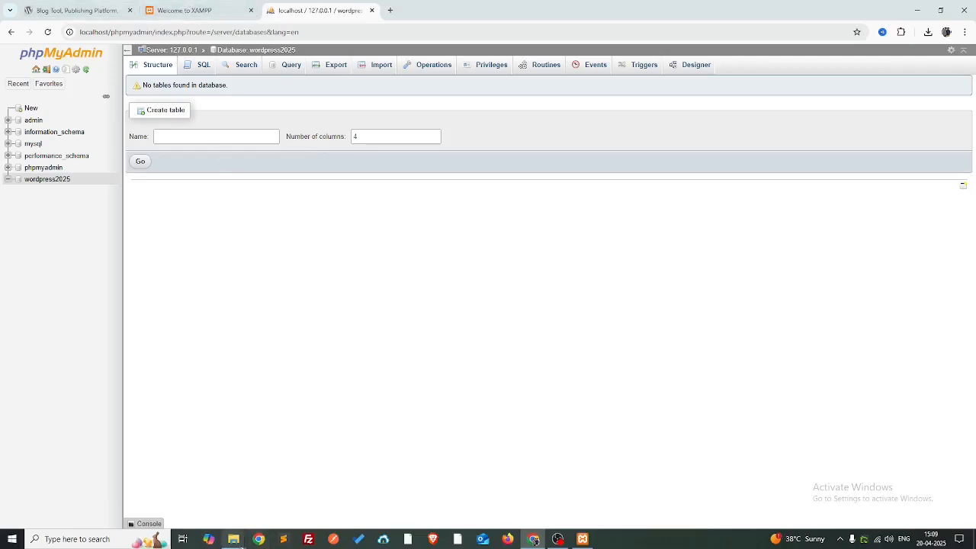
- Open the empty wordpress2025 folder in File Explorer
mouse_move(234, 540)
left_click(297, 485)
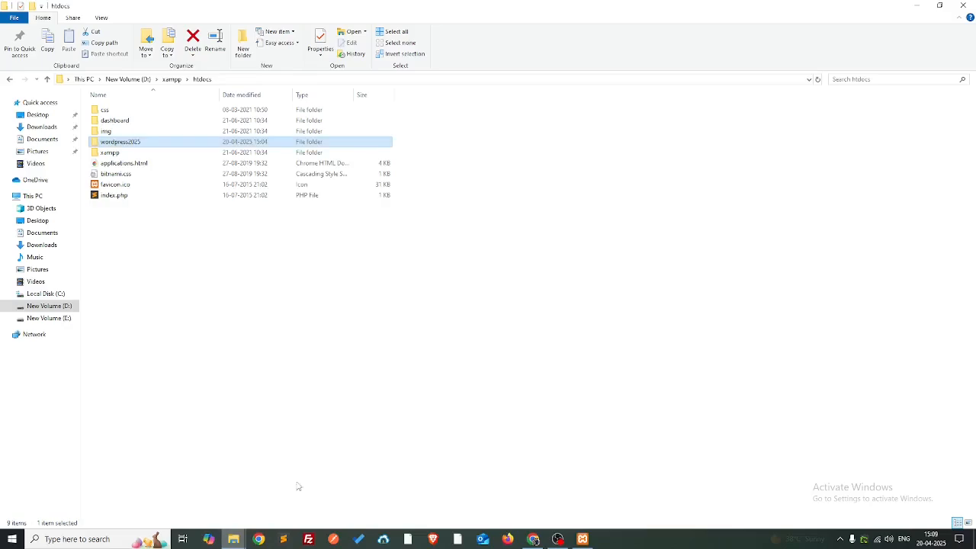
double_click(133, 143)
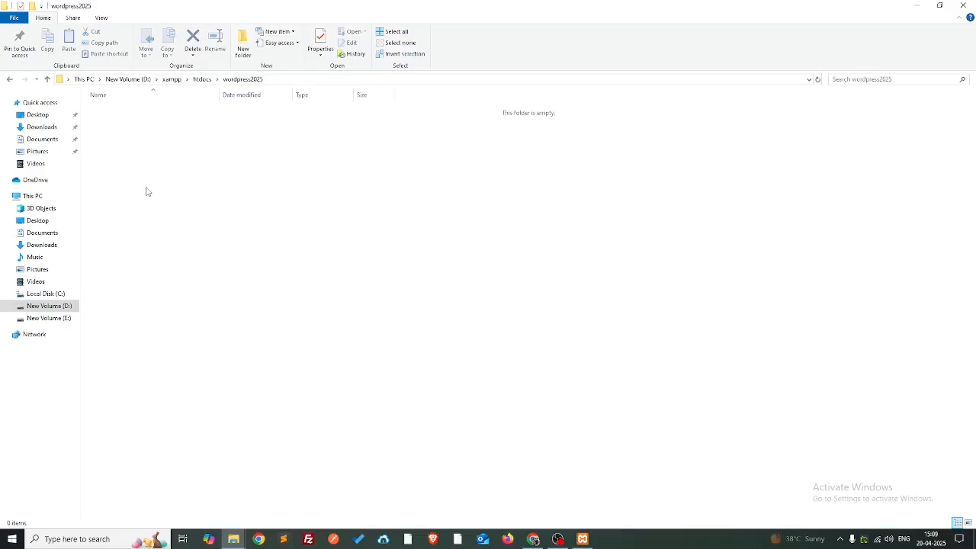
key("alt+Tab")
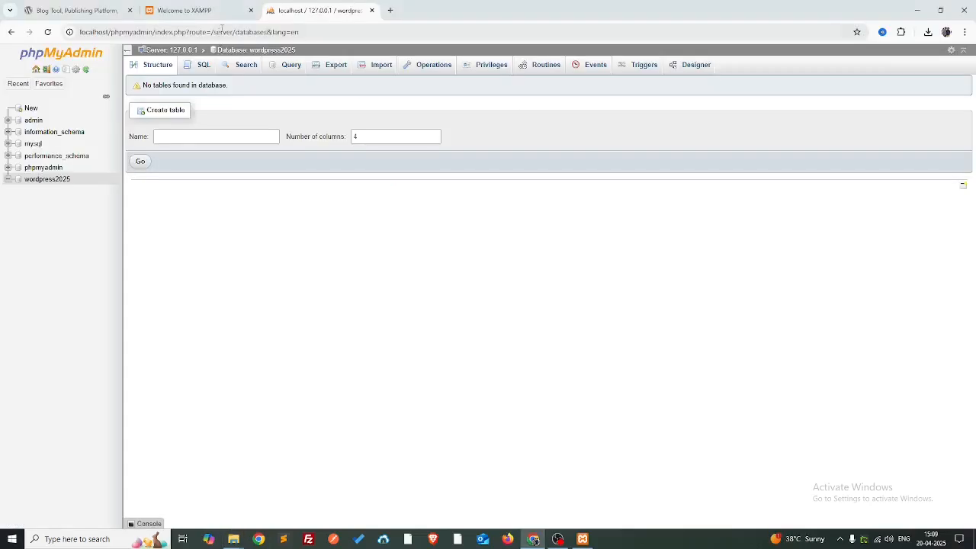
- Go through the open tabs and return to the wordpress.org home page
left_click(240, 10)
left_click(273, 7)
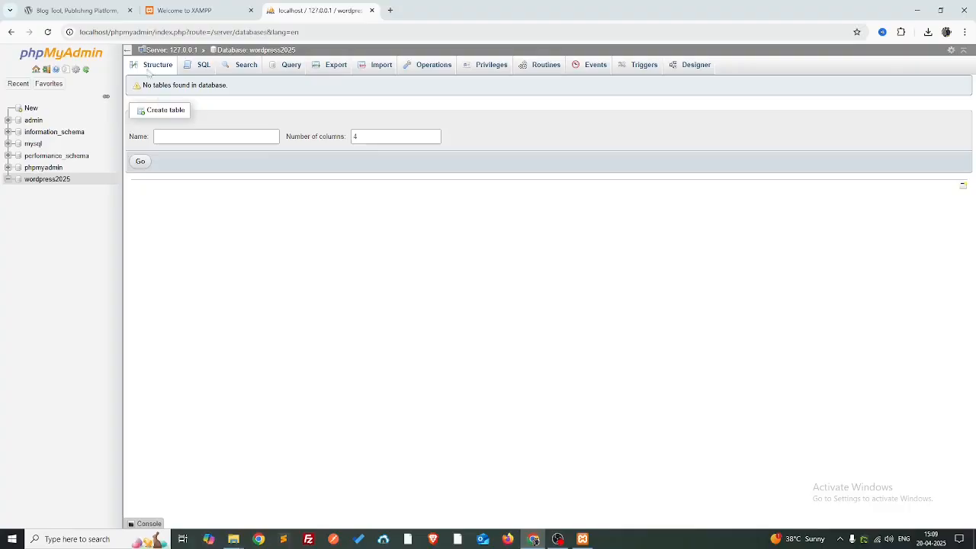
left_click(77, 10)
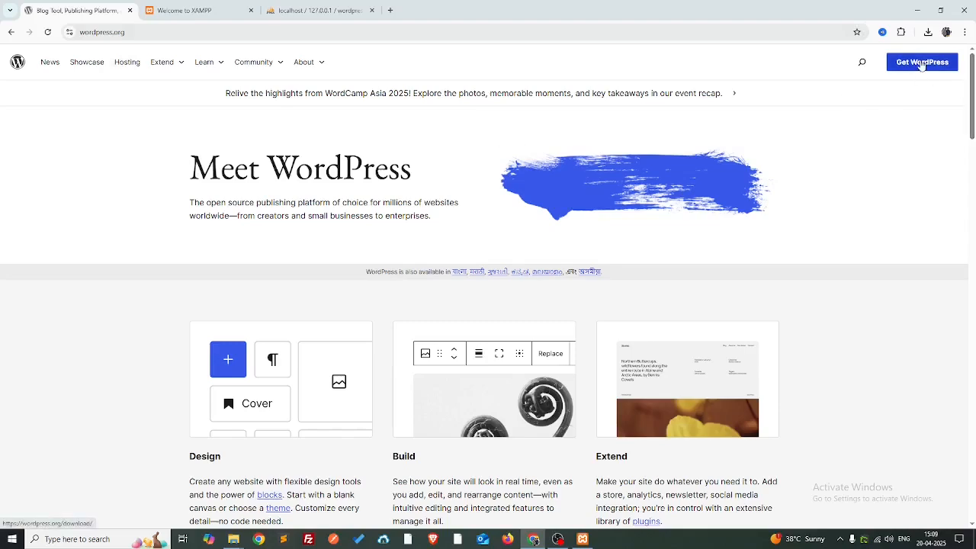
- Open the Get WordPress download page from the wordpress.org header
left_click(162, 33)
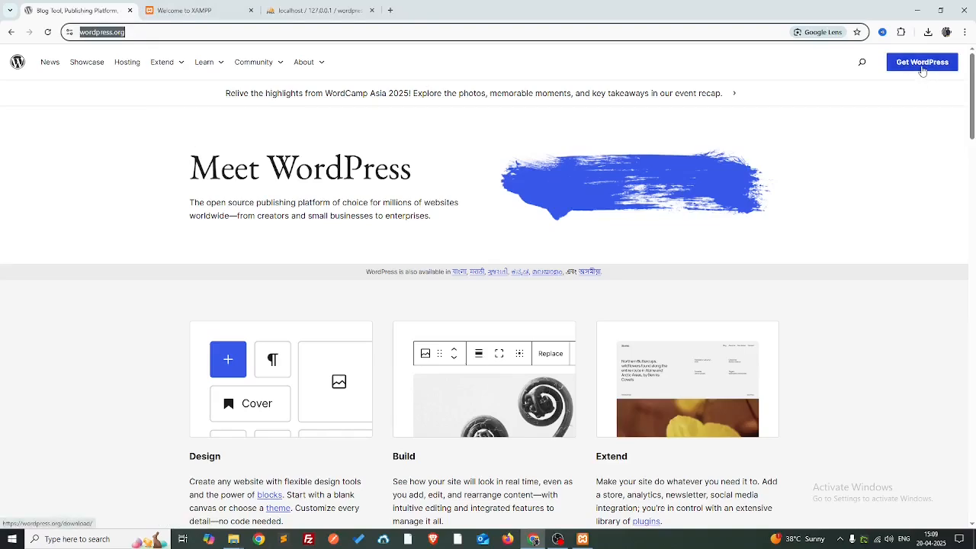
left_click(3, 147)
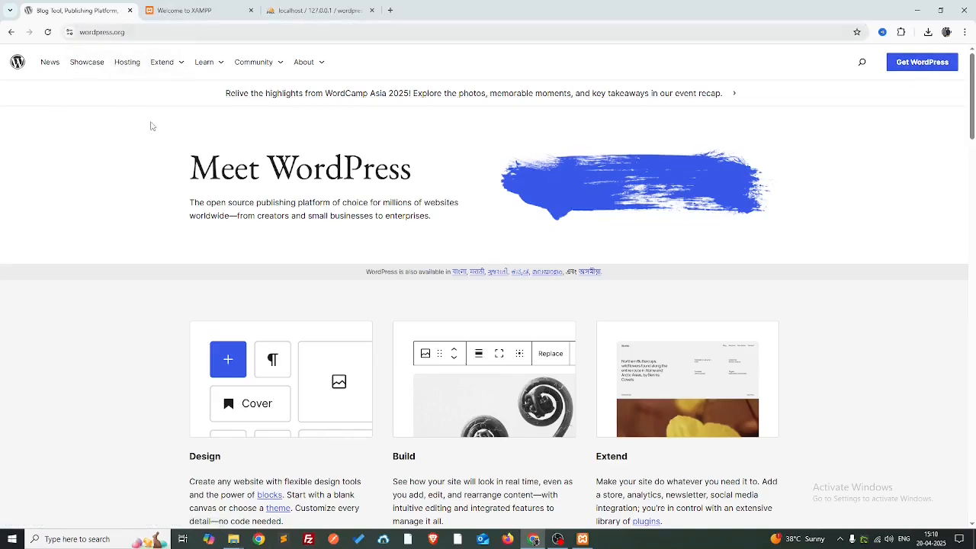
left_click(917, 67)
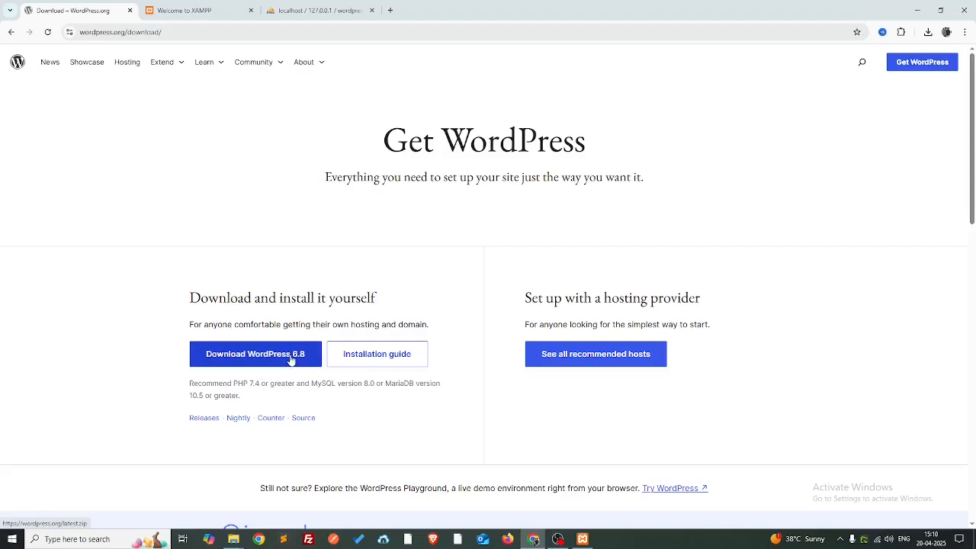
- Download wordpress-6.8.zip (27.2 MB) and confirm it in Chrome's recent downloads
left_click(252, 359)
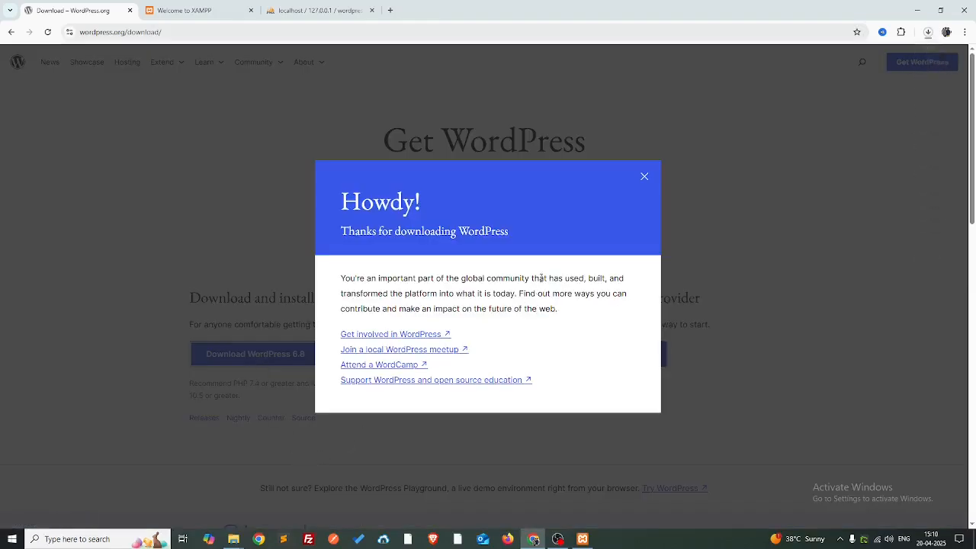
left_click(644, 179)
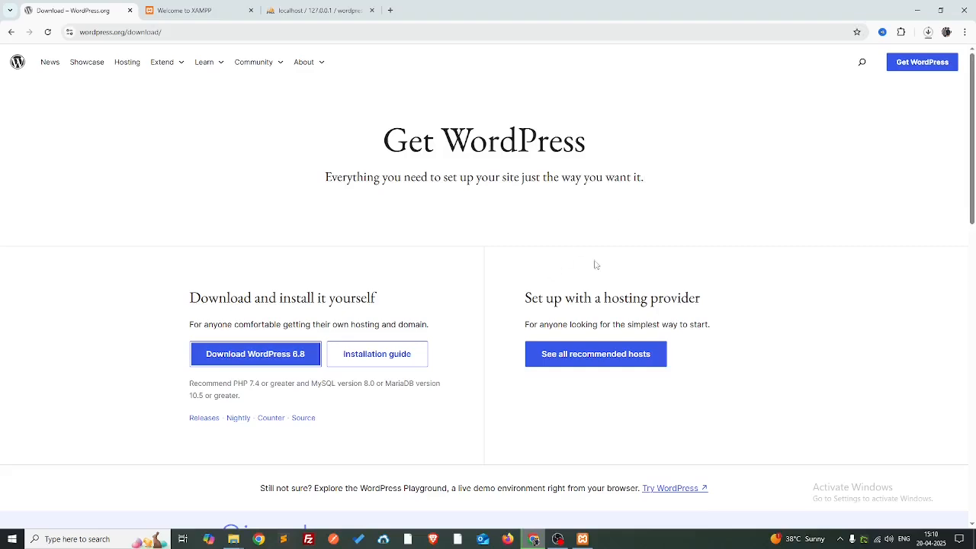
left_click(928, 32)
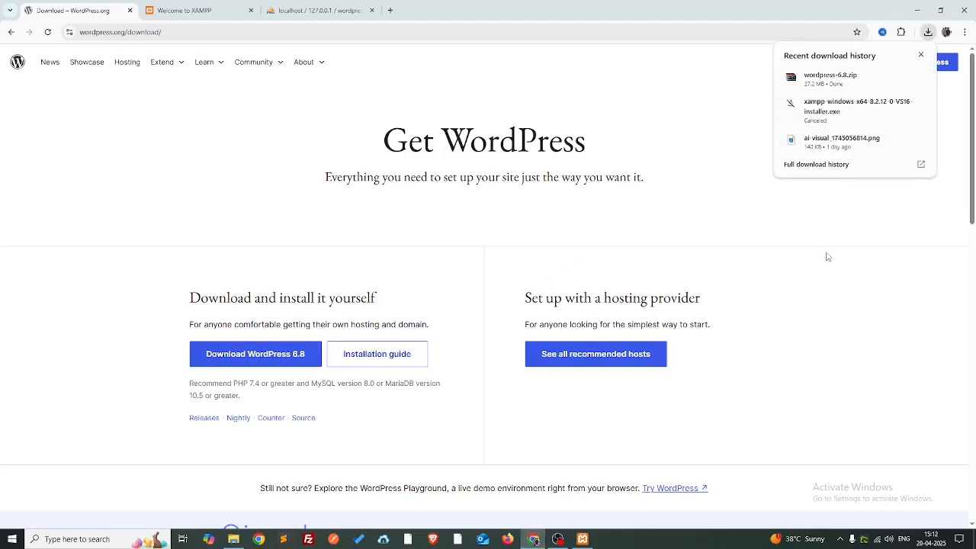
left_click(316, 10)
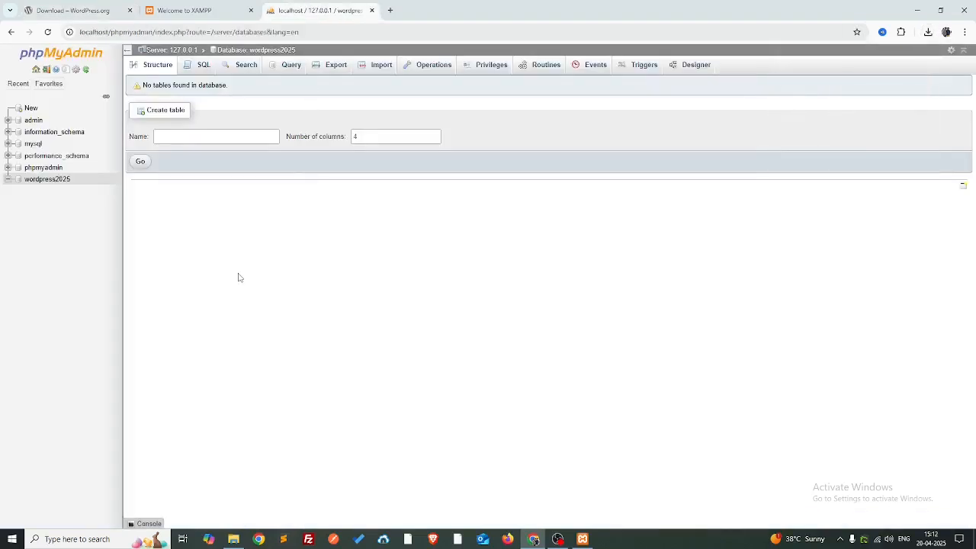
left_click(233, 539)
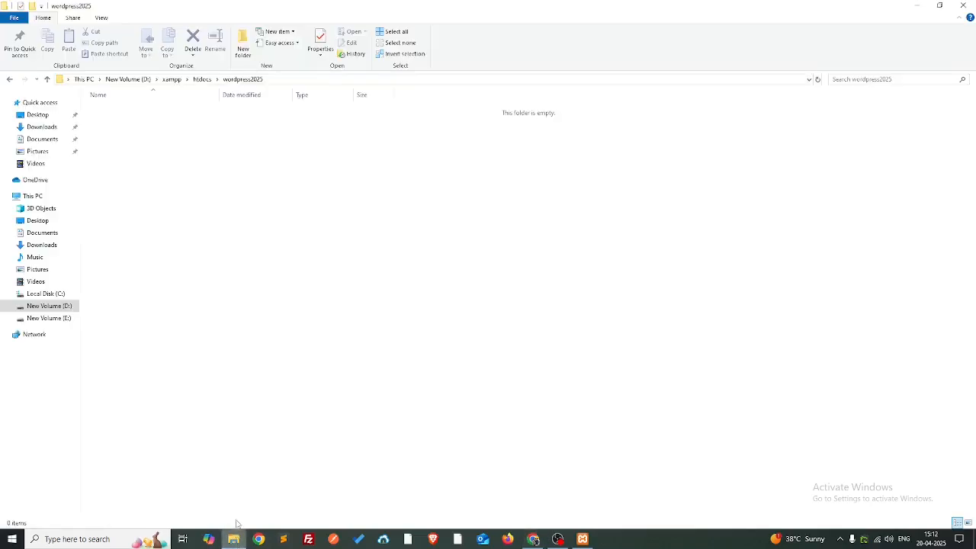
left_click(259, 539)
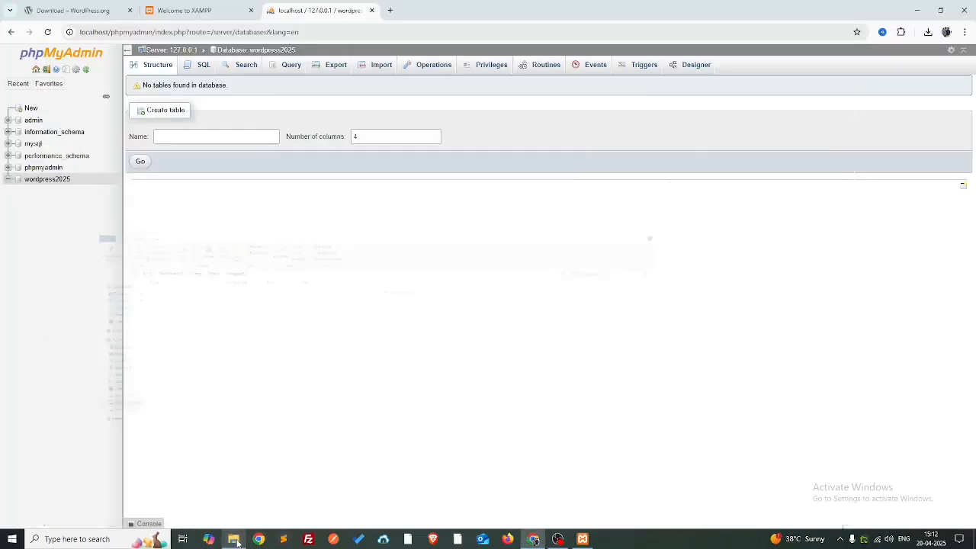
left_click(928, 32)
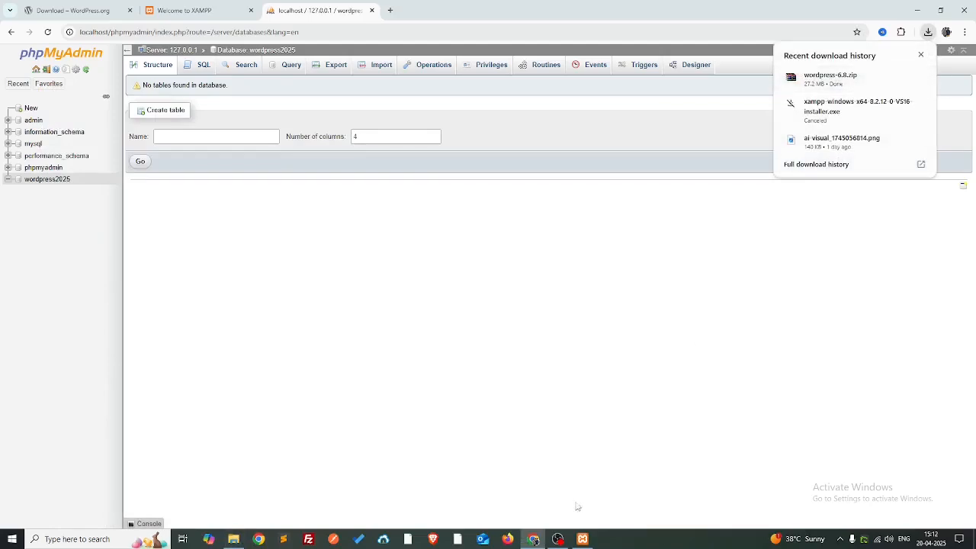
- Open wordpress-6.8.zip in WinRAR and select its wordpress folder for extraction
left_click(900, 77)
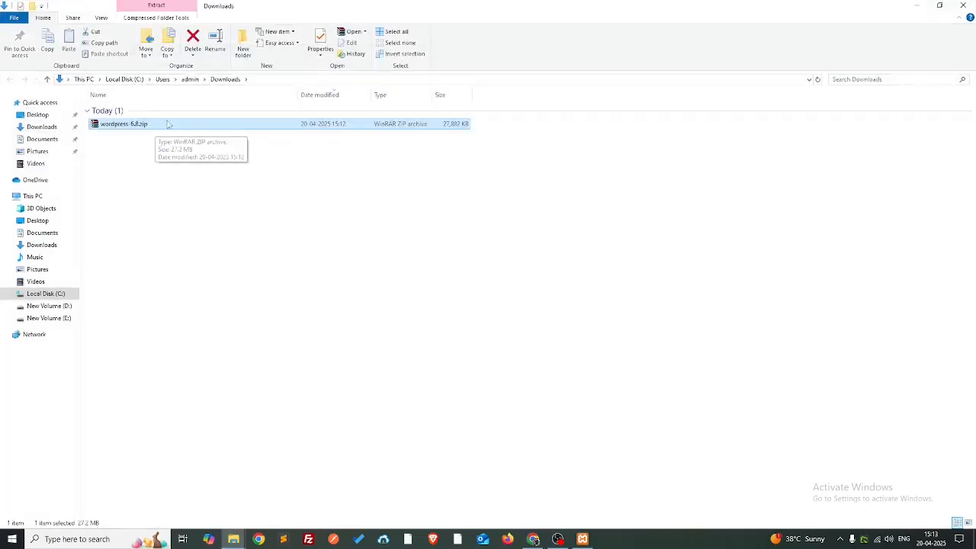
double_click(168, 131)
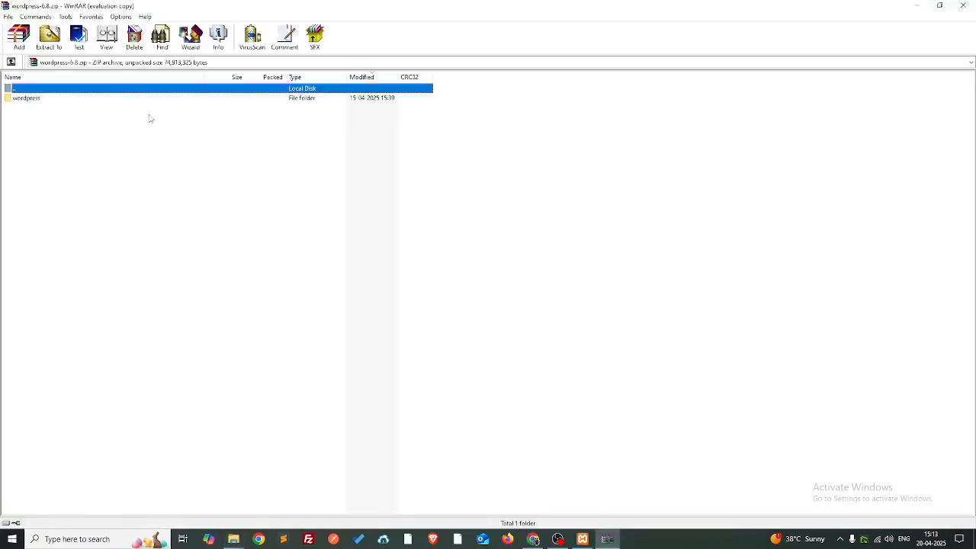
left_click(81, 98)
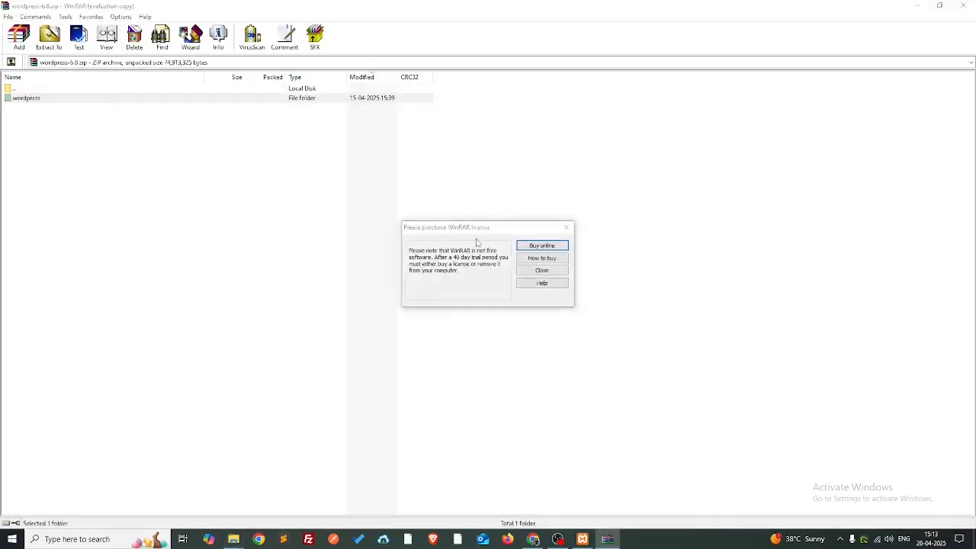
left_click(540, 270)
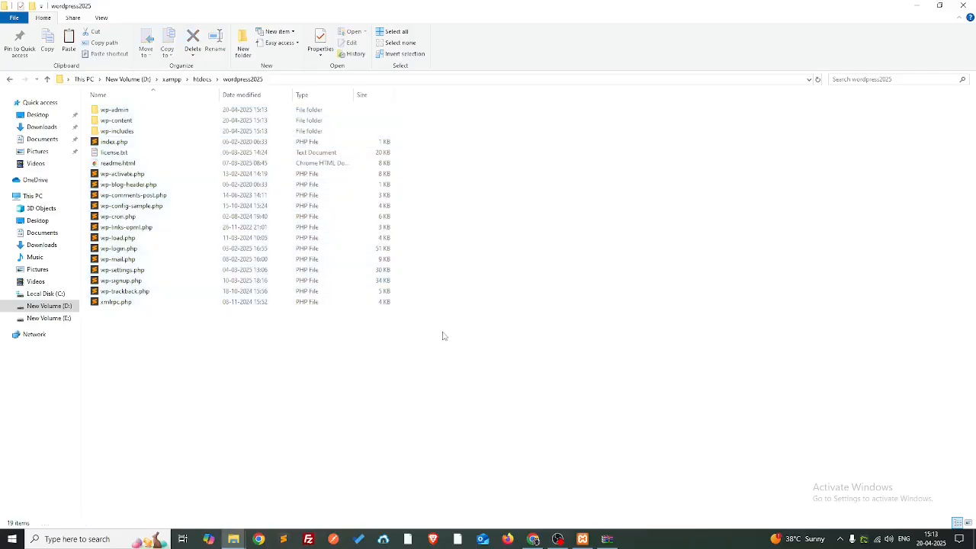
- Copy the folder name wordpress2025 from the path bar
left_click(284, 80)
left_click(286, 79)
double_click(286, 79)
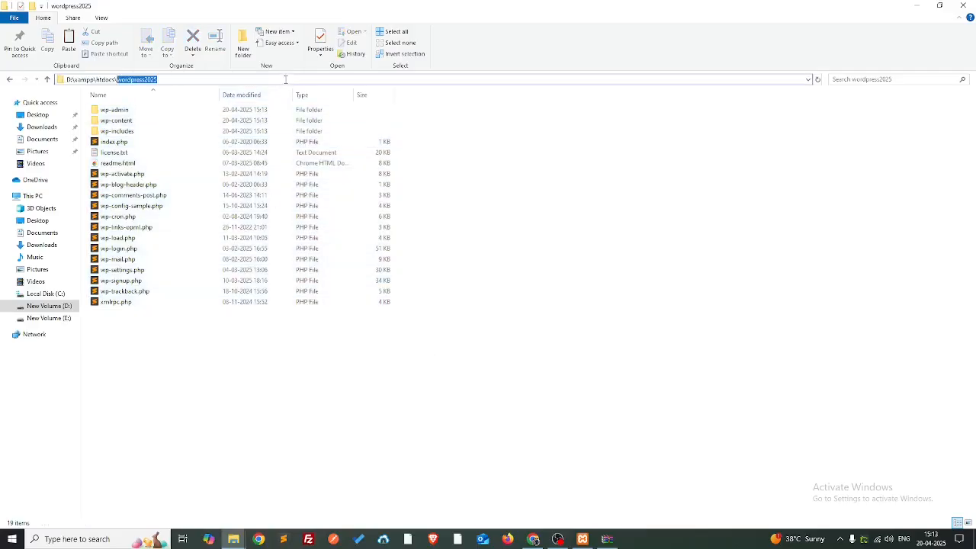
key("ctrl+c")
key("alt+Tab")
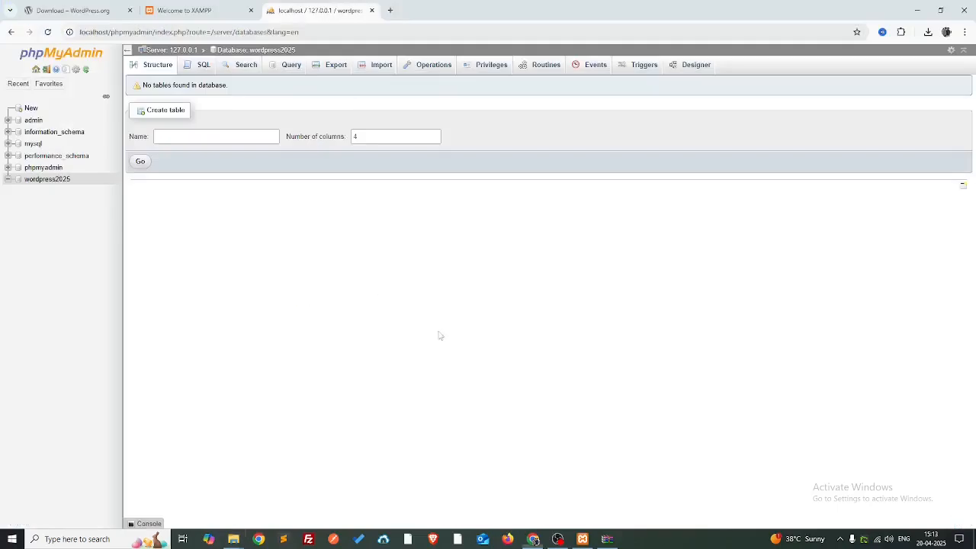
- Load localhost/wordpress2025 in a new tab and continue setup with English (United States)
left_click(386, 10)
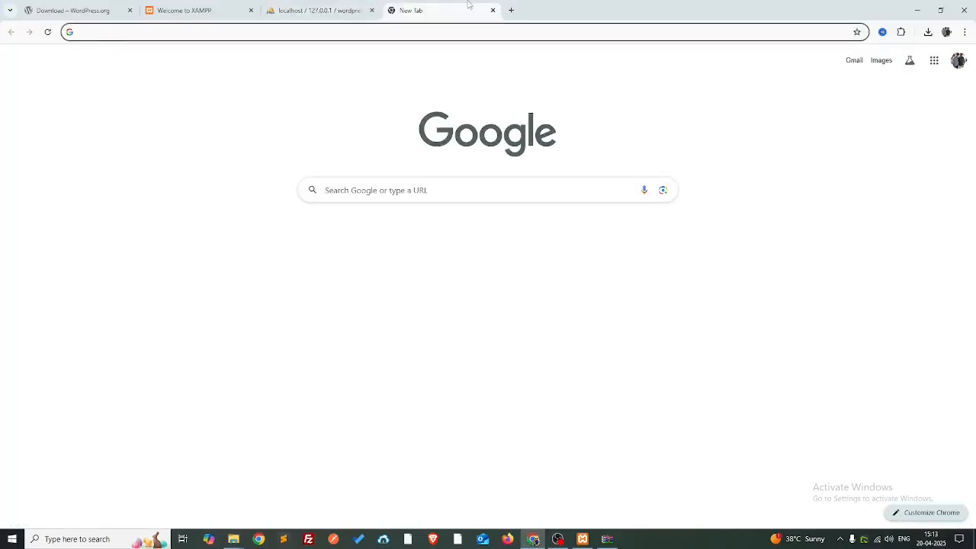
type("localhost/")
key("ctrl+v")
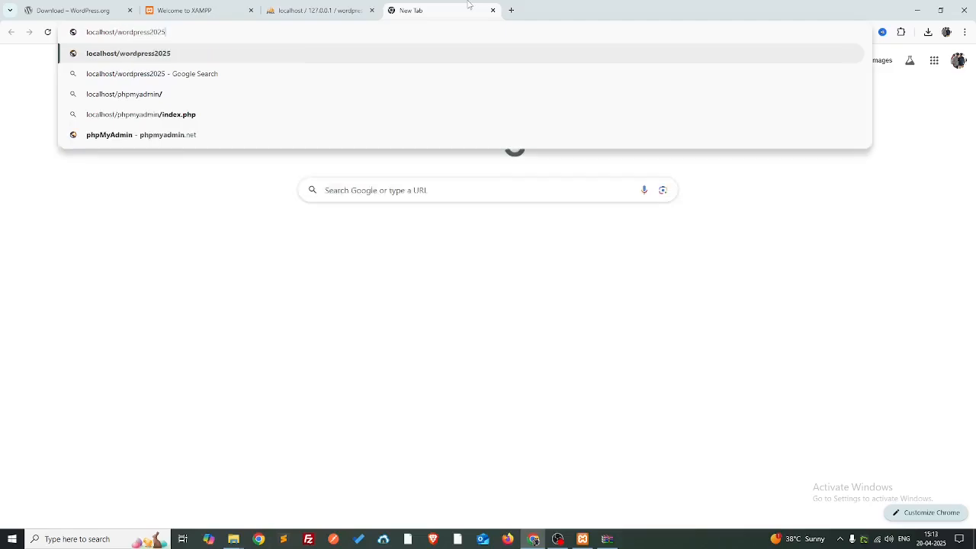
key("Return")
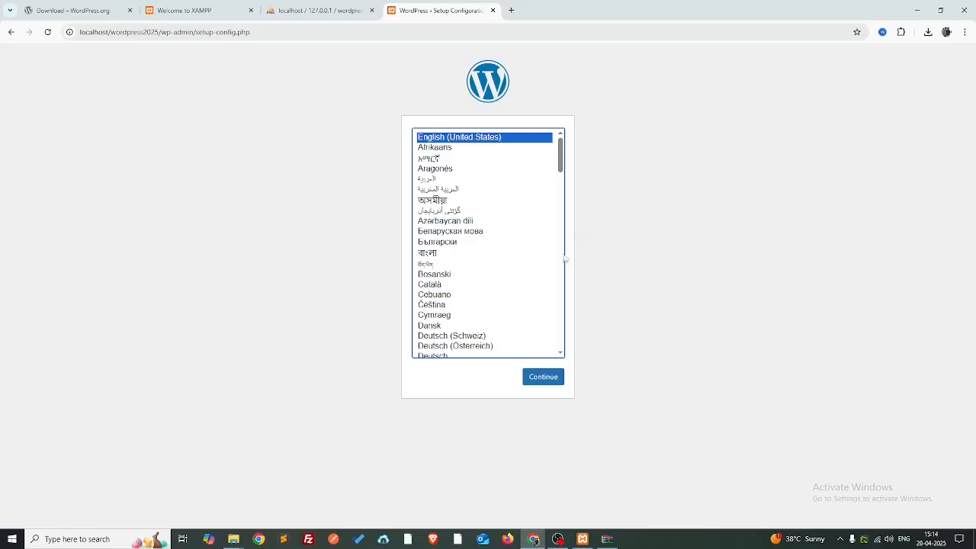
left_click(539, 377)
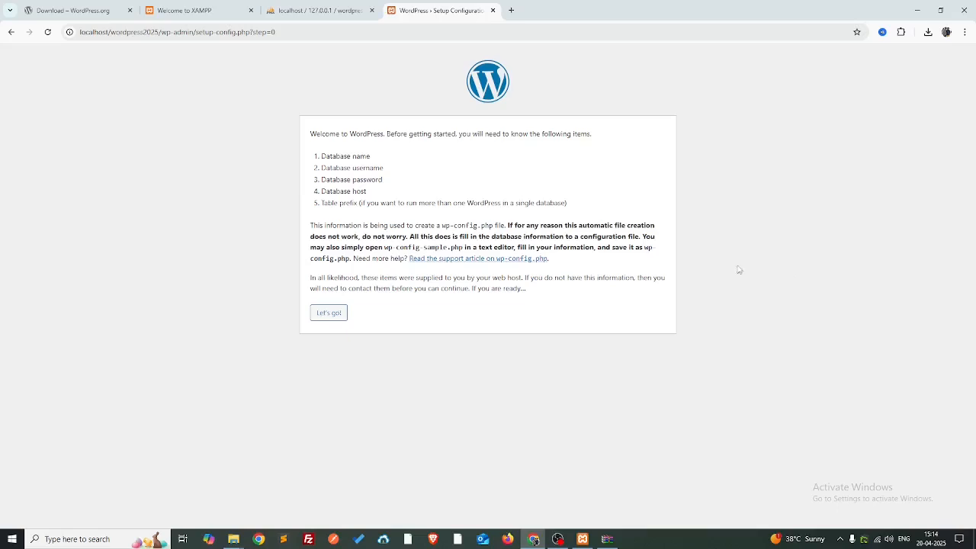
- Copy the database name wordpress2025 from phpMyAdmin into the Database Name field
left_click(328, 314)
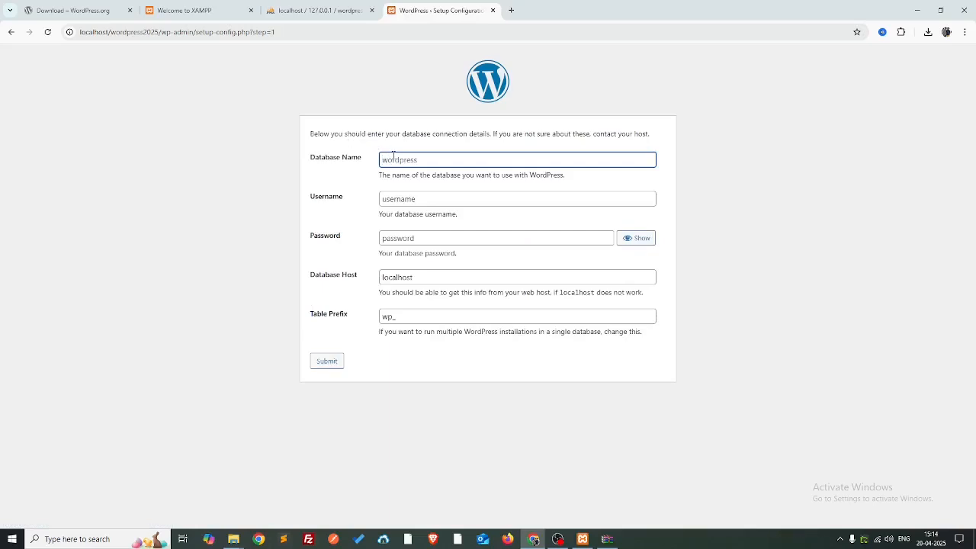
left_click(318, 10)
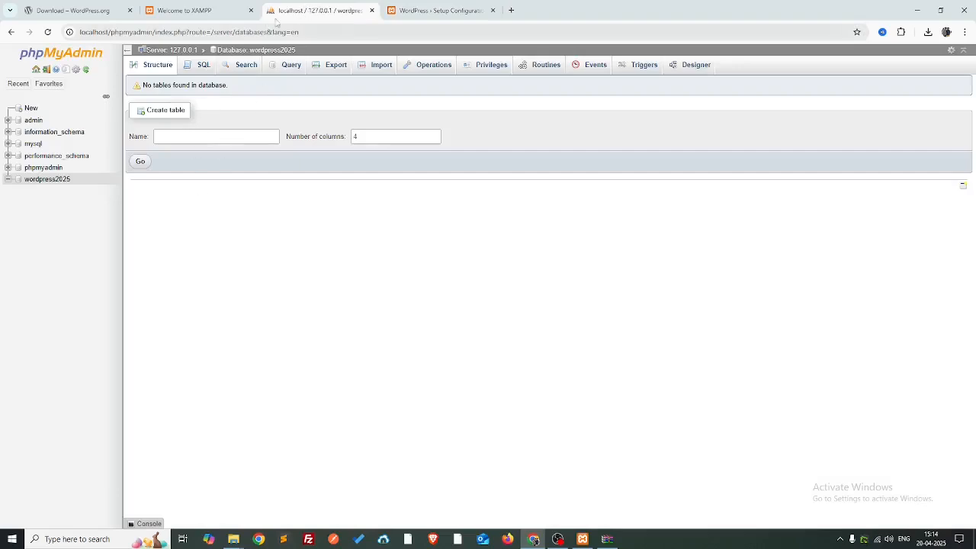
left_click(47, 180)
double_click(347, 32)
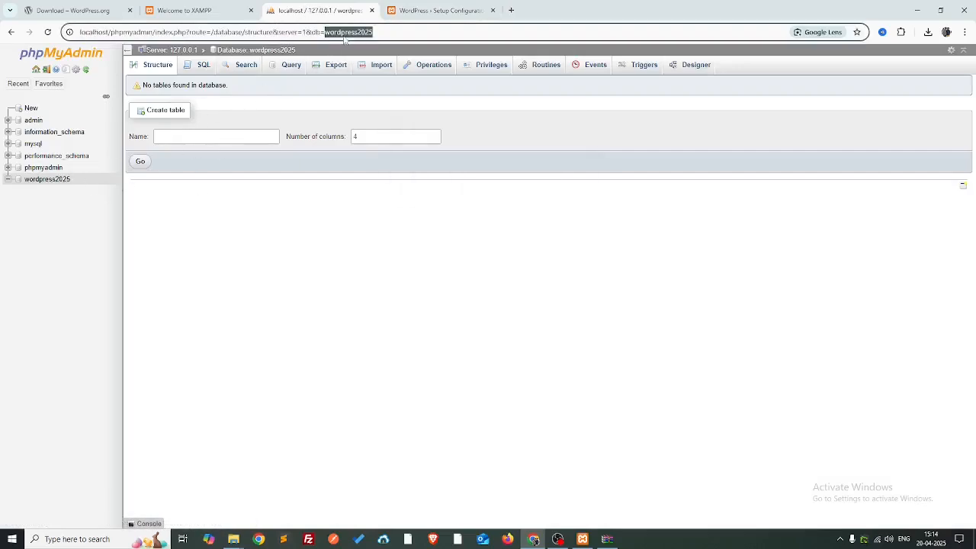
left_click(436, 9)
key("ctrl+v")
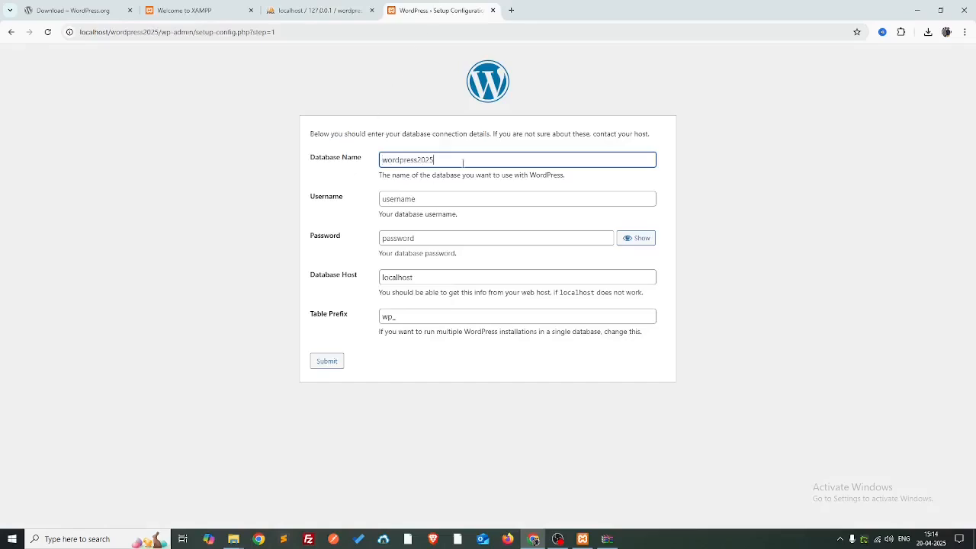
- Enter username root with an empty password, keep prefix wp_, and submit the connection details
left_click(419, 199)
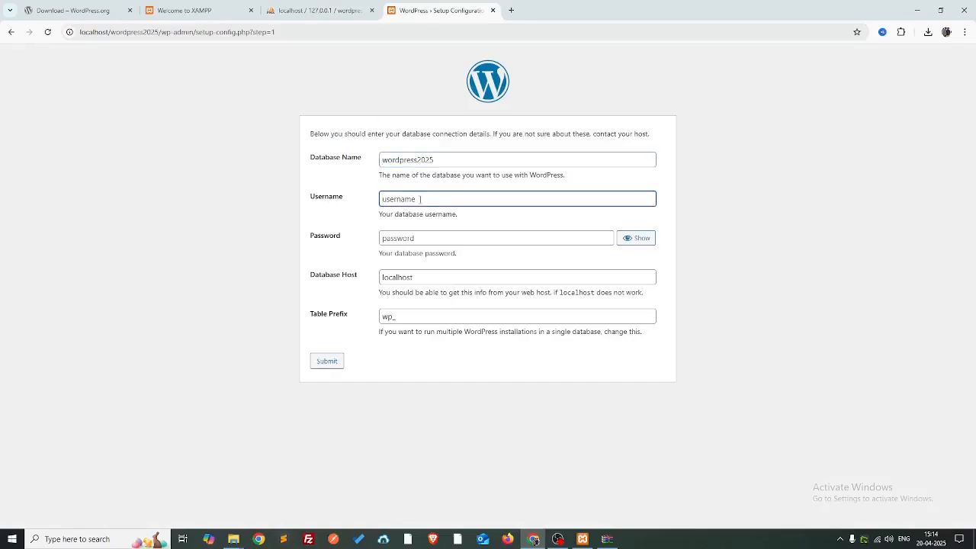
type("root")
key("Tab")
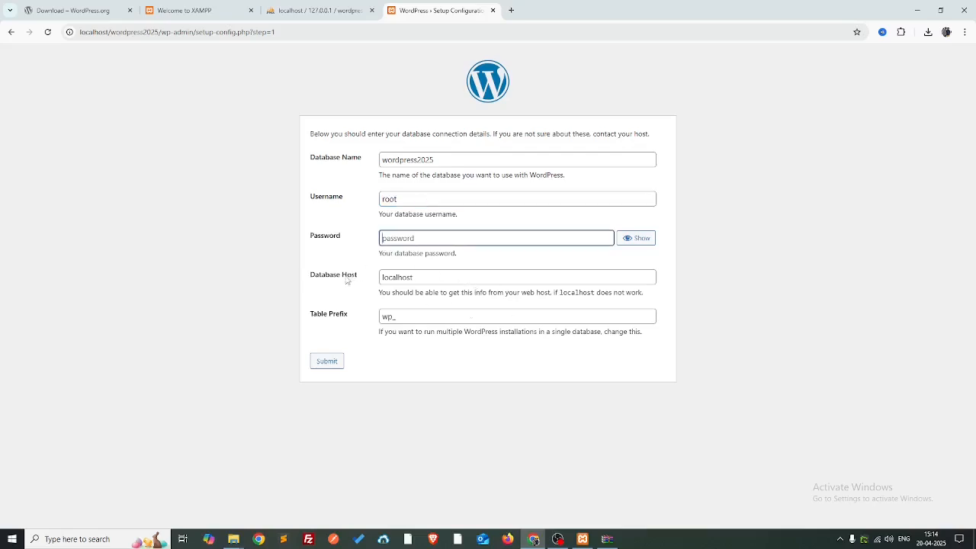
left_click(394, 318)
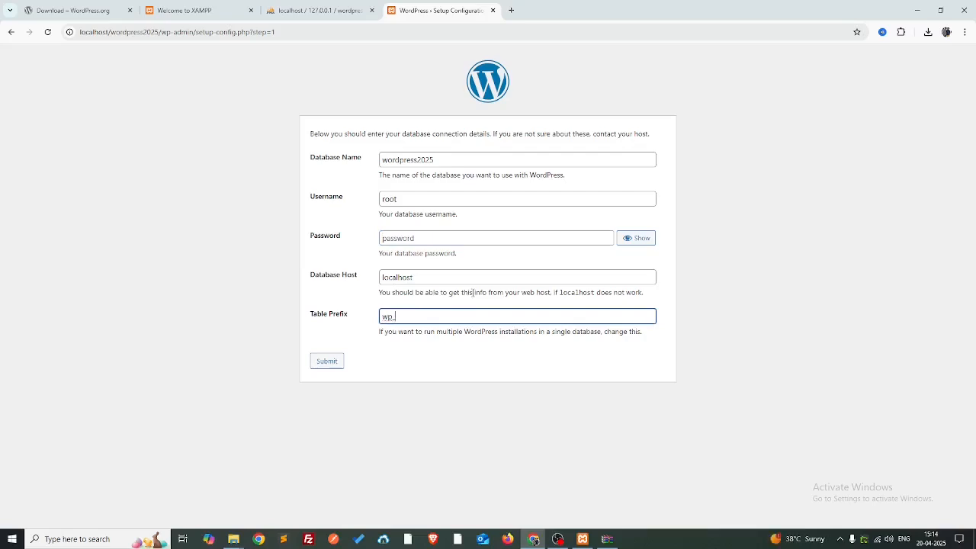
key("shift+Right")
key("shift+Right")
key("shift+Right")
left_click(417, 358)
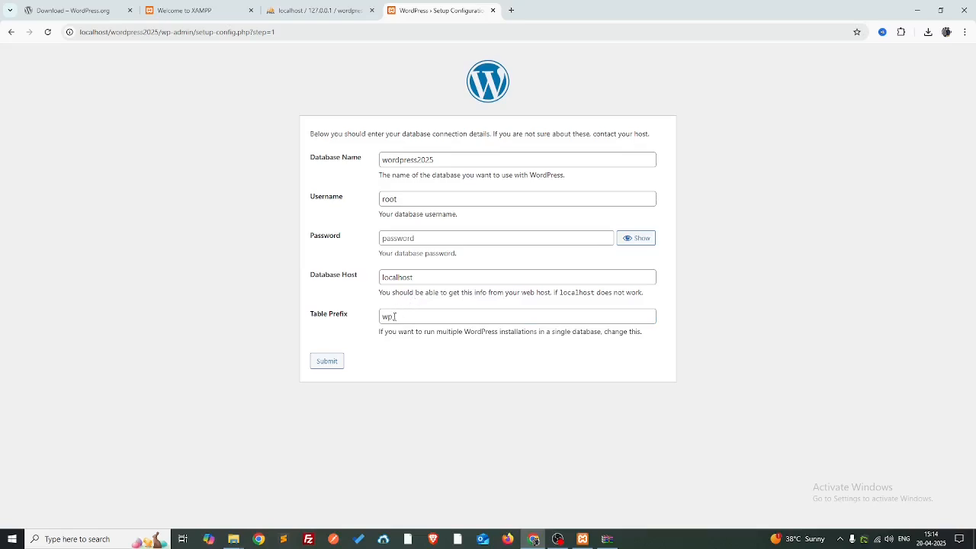
left_click(394, 316)
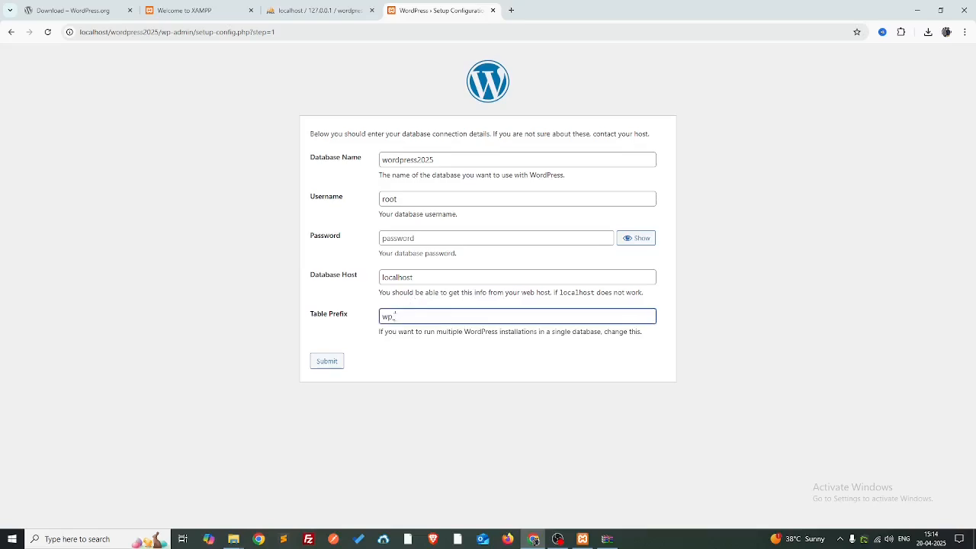
left_click(326, 365)
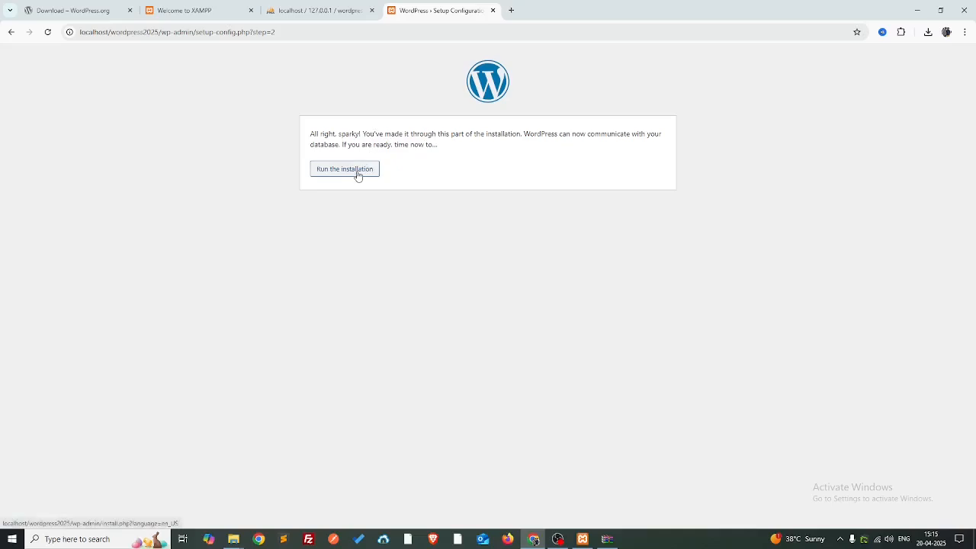
- Start the installation and enter site title 'WordPress 2025 Installtion' and admin username 'admin-wordpress2025'
left_click(357, 176)
left_click(447, 254)
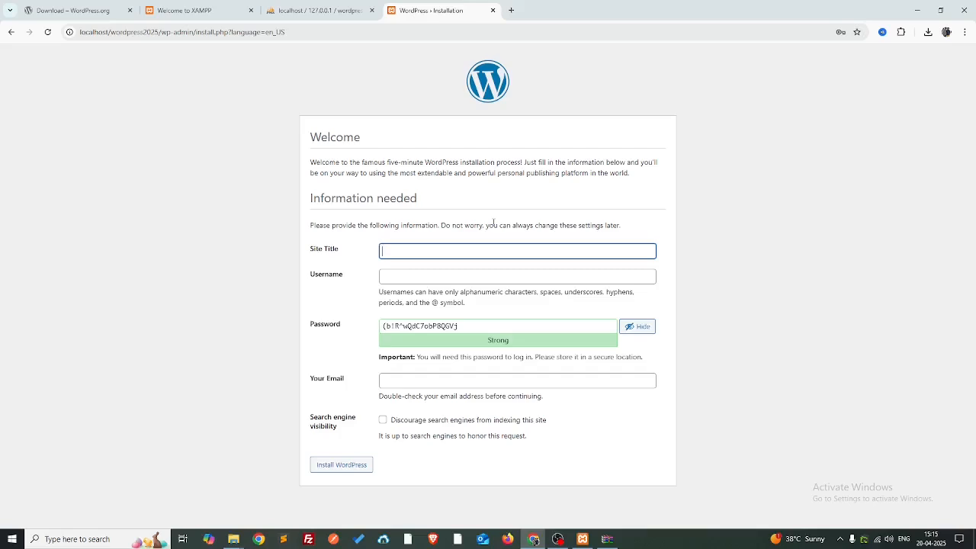
type("WordPress 2025 Installtion")
key("Tab")
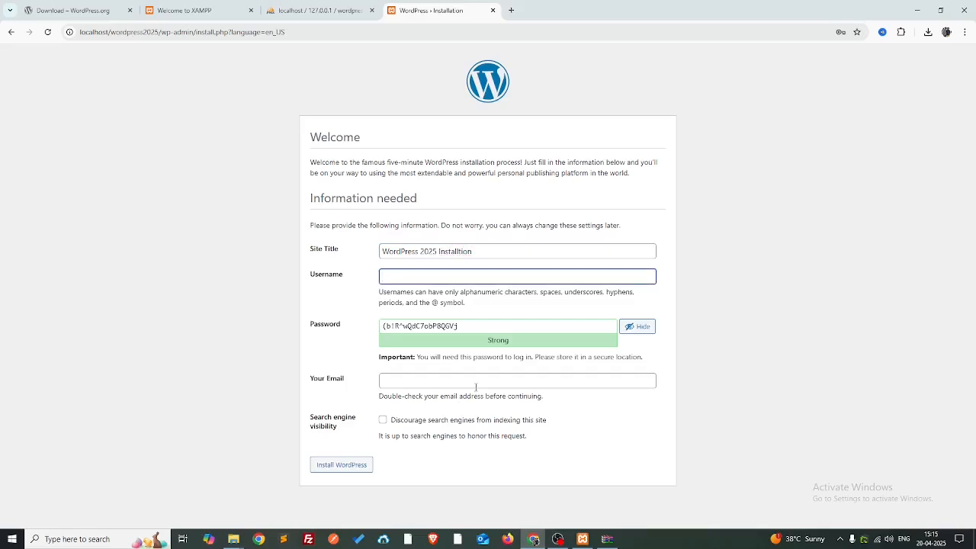
type("admin-wordpress2025")
- Keep the generated password, leave search engine indexing allowed, and install WordPress
key("ctrl+a")
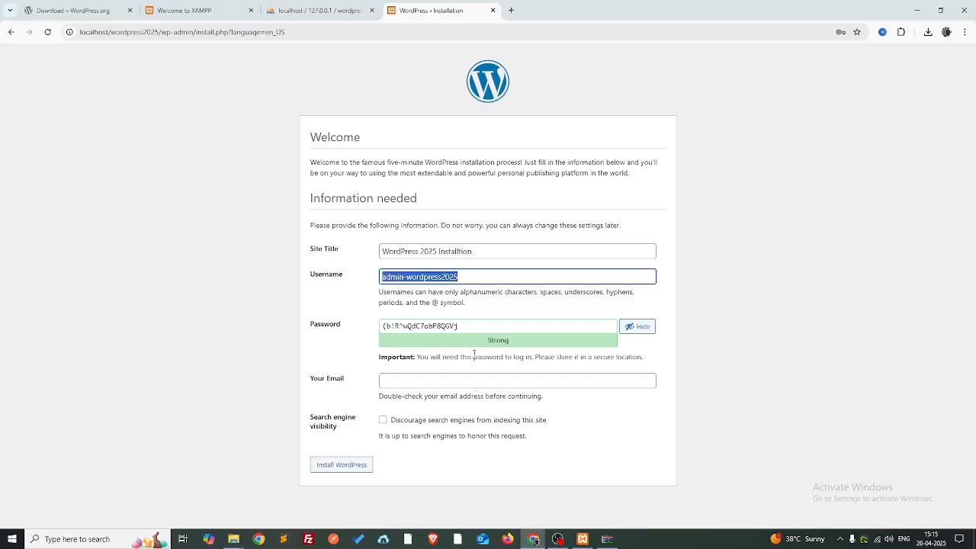
left_click(475, 325)
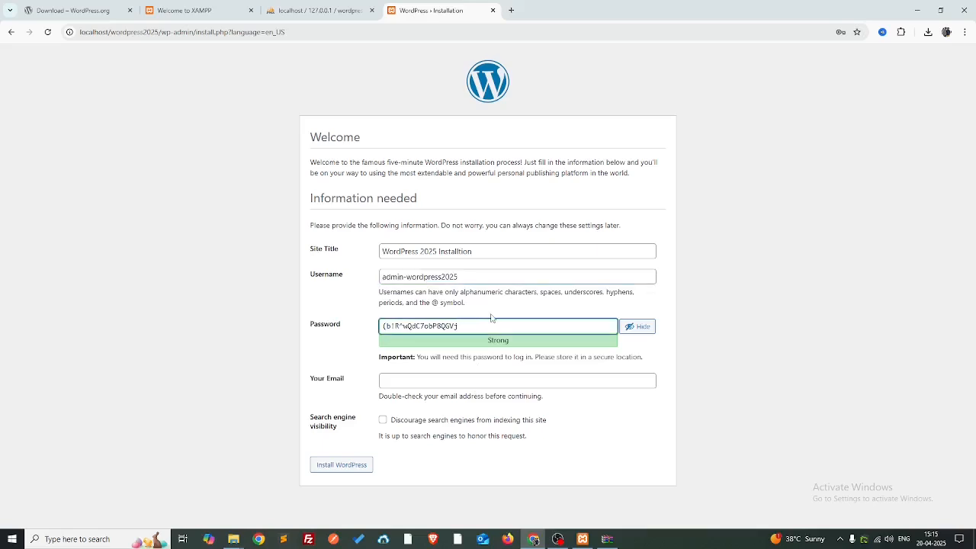
key("ctrl+a")
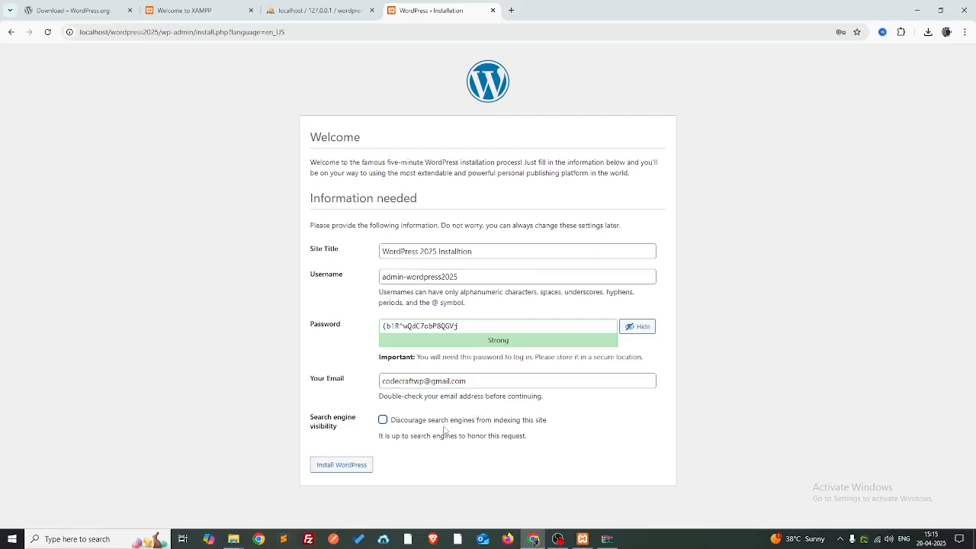
left_click(383, 424)
left_click(383, 421)
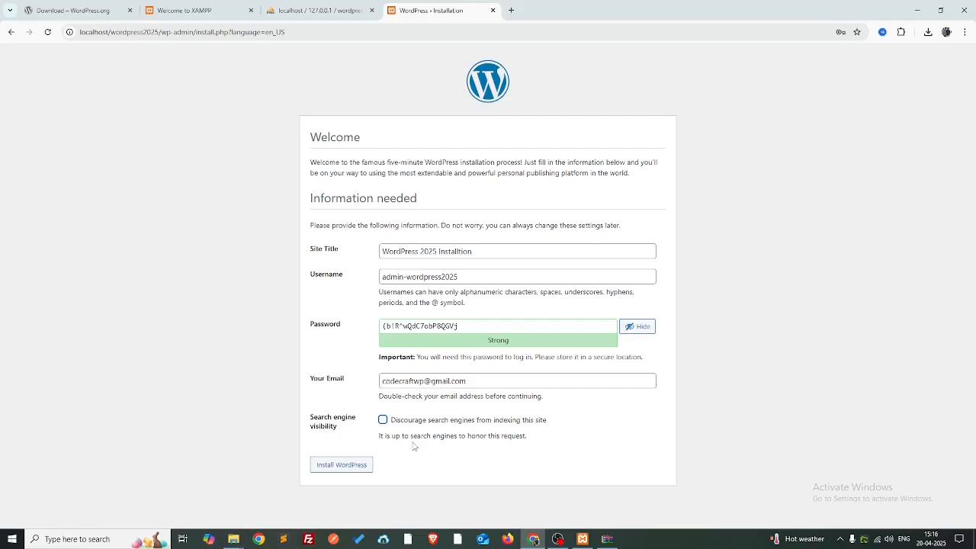
left_click(347, 469)
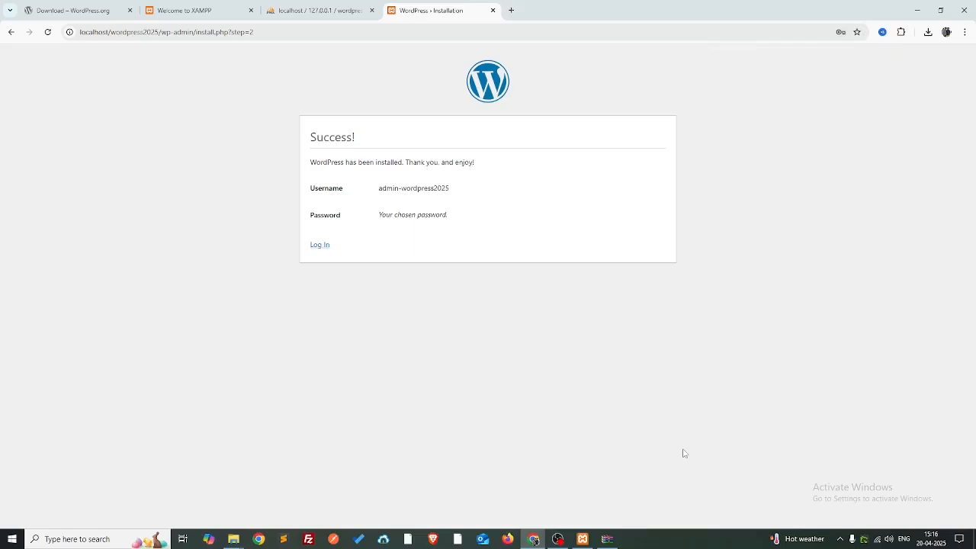
- Log in as the new admin with Remember Me ticked and dismiss the Welcome panel
left_click(324, 246)
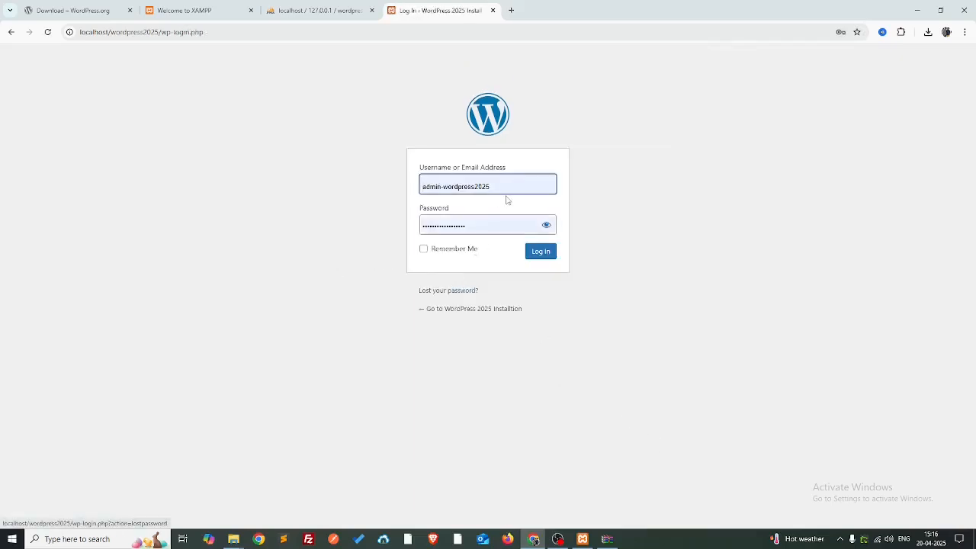
left_click(677, 186)
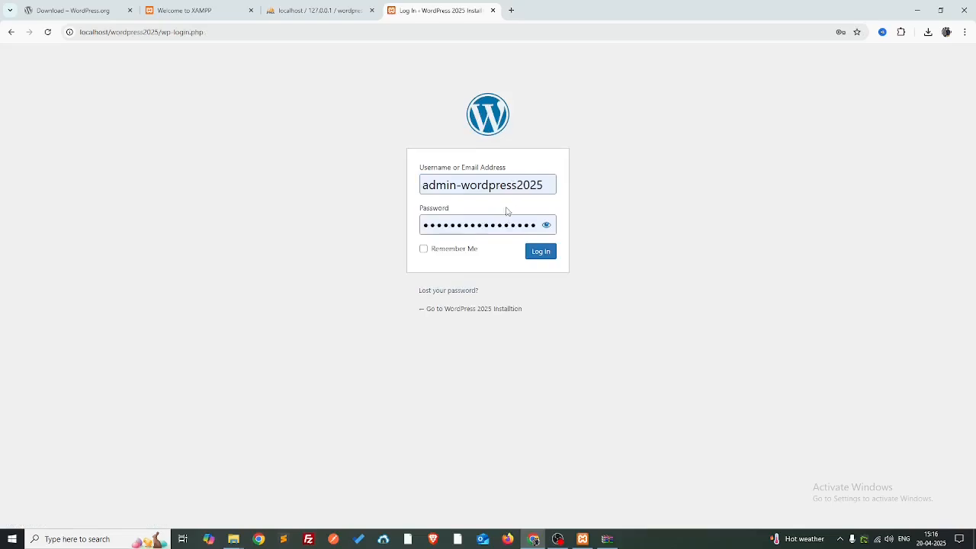
left_click(437, 252)
left_click(541, 257)
left_click(541, 255)
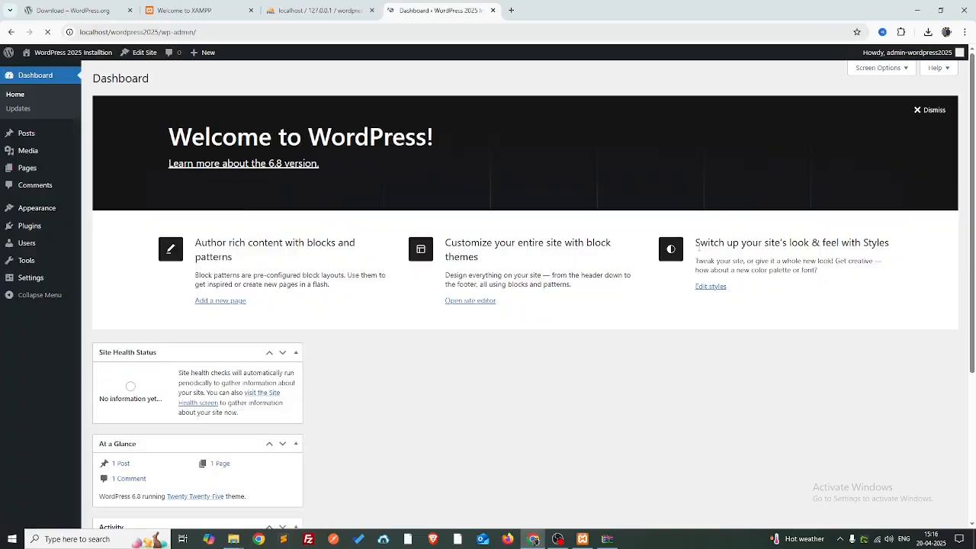
left_click(931, 110)
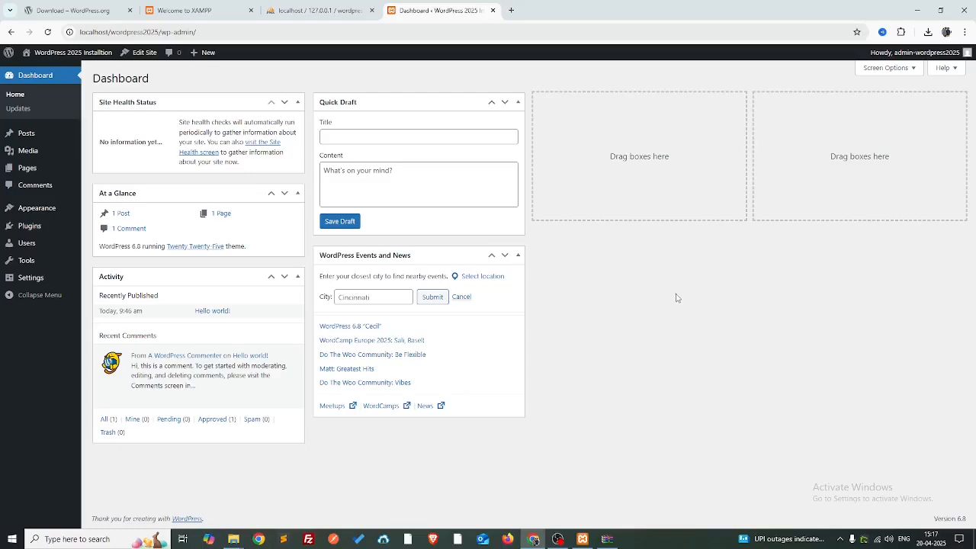
- Move WordPress Events and News to the third dashboard column and Activity to the fourth
left_click_drag(389, 256, 674, 102)
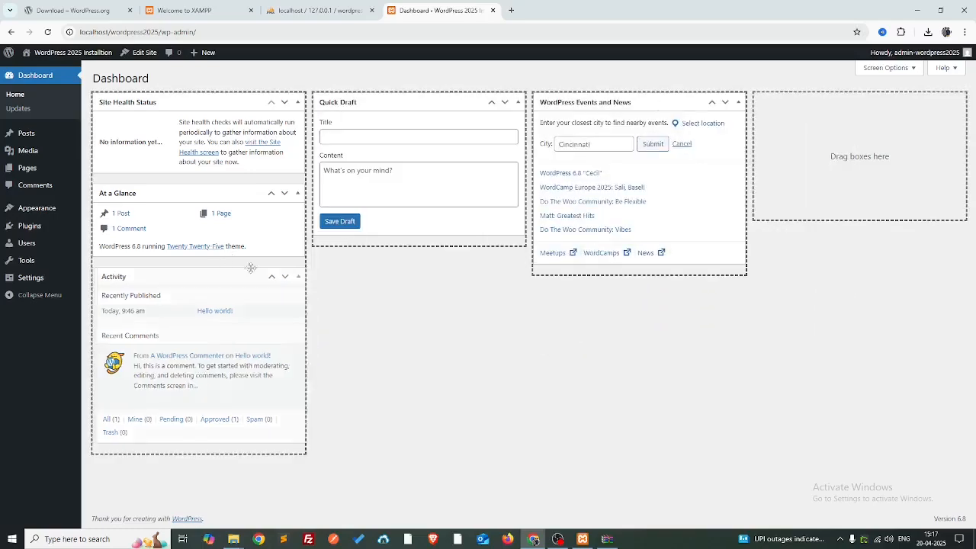
left_click_drag(251, 268, 907, 107)
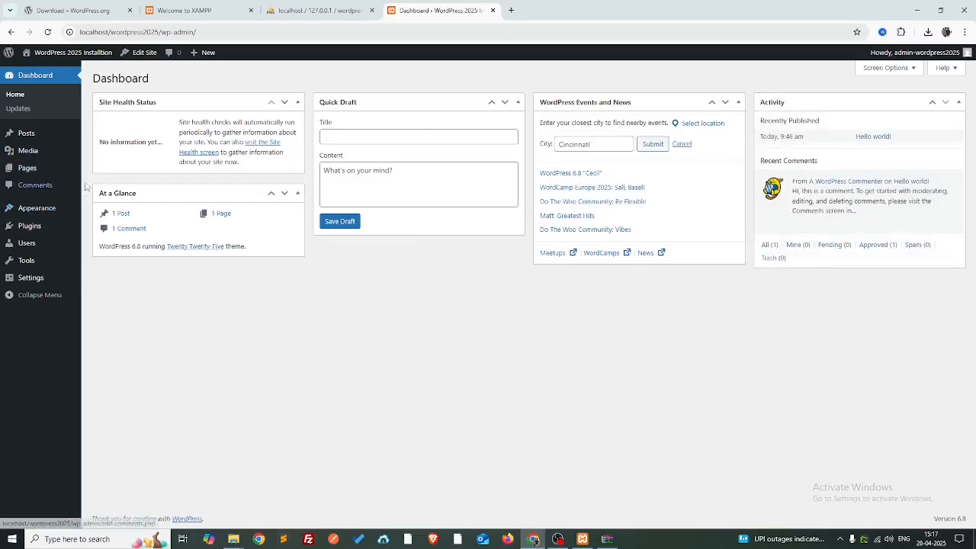
mouse_move(45, 208)
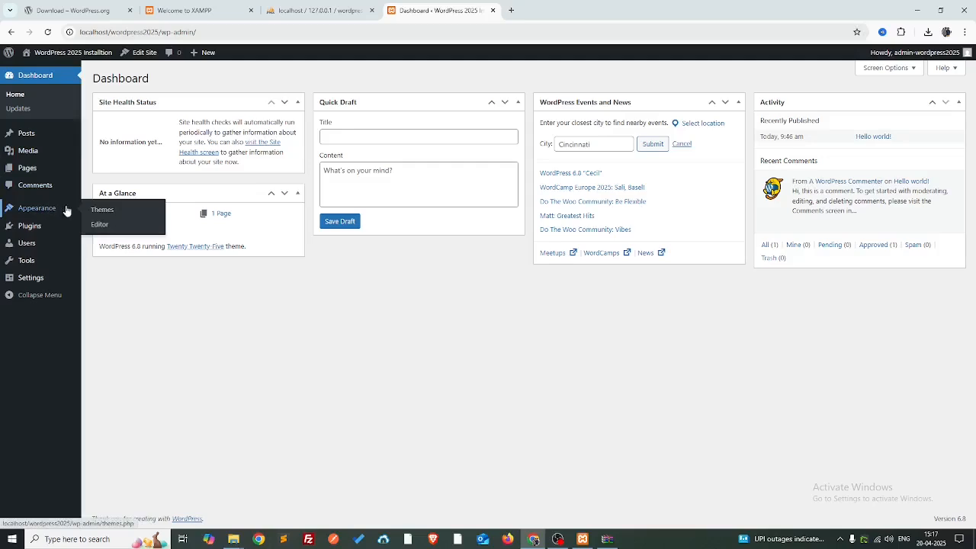